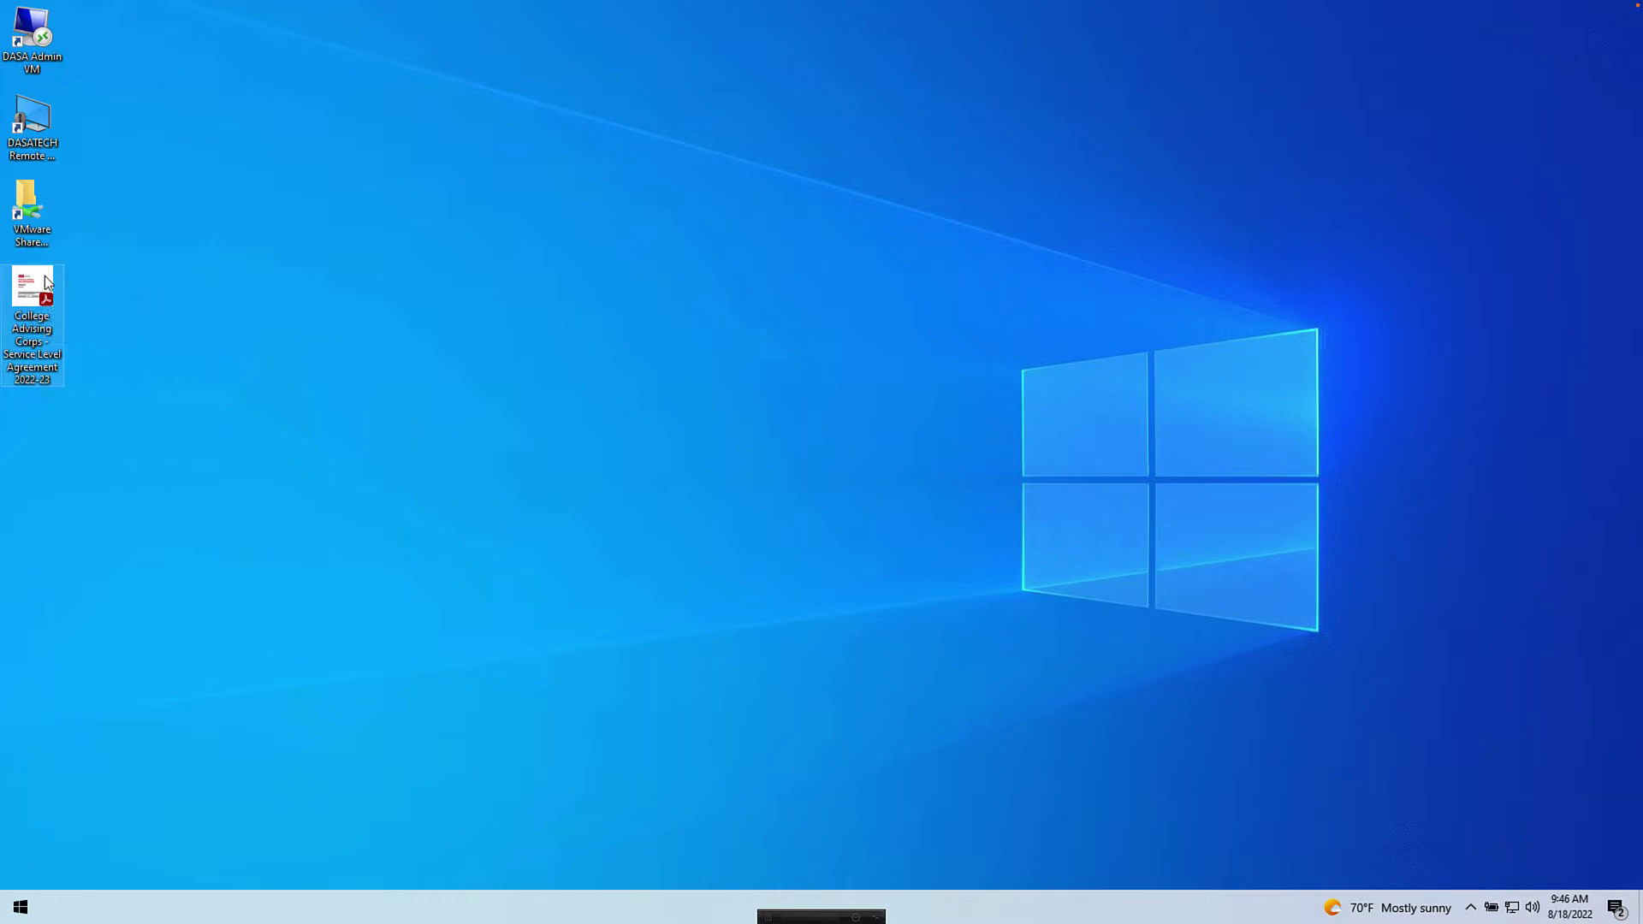
- Open the Service Level Agreement PDF and scroll down to the acknowledgement signature block
double_click(37, 282)
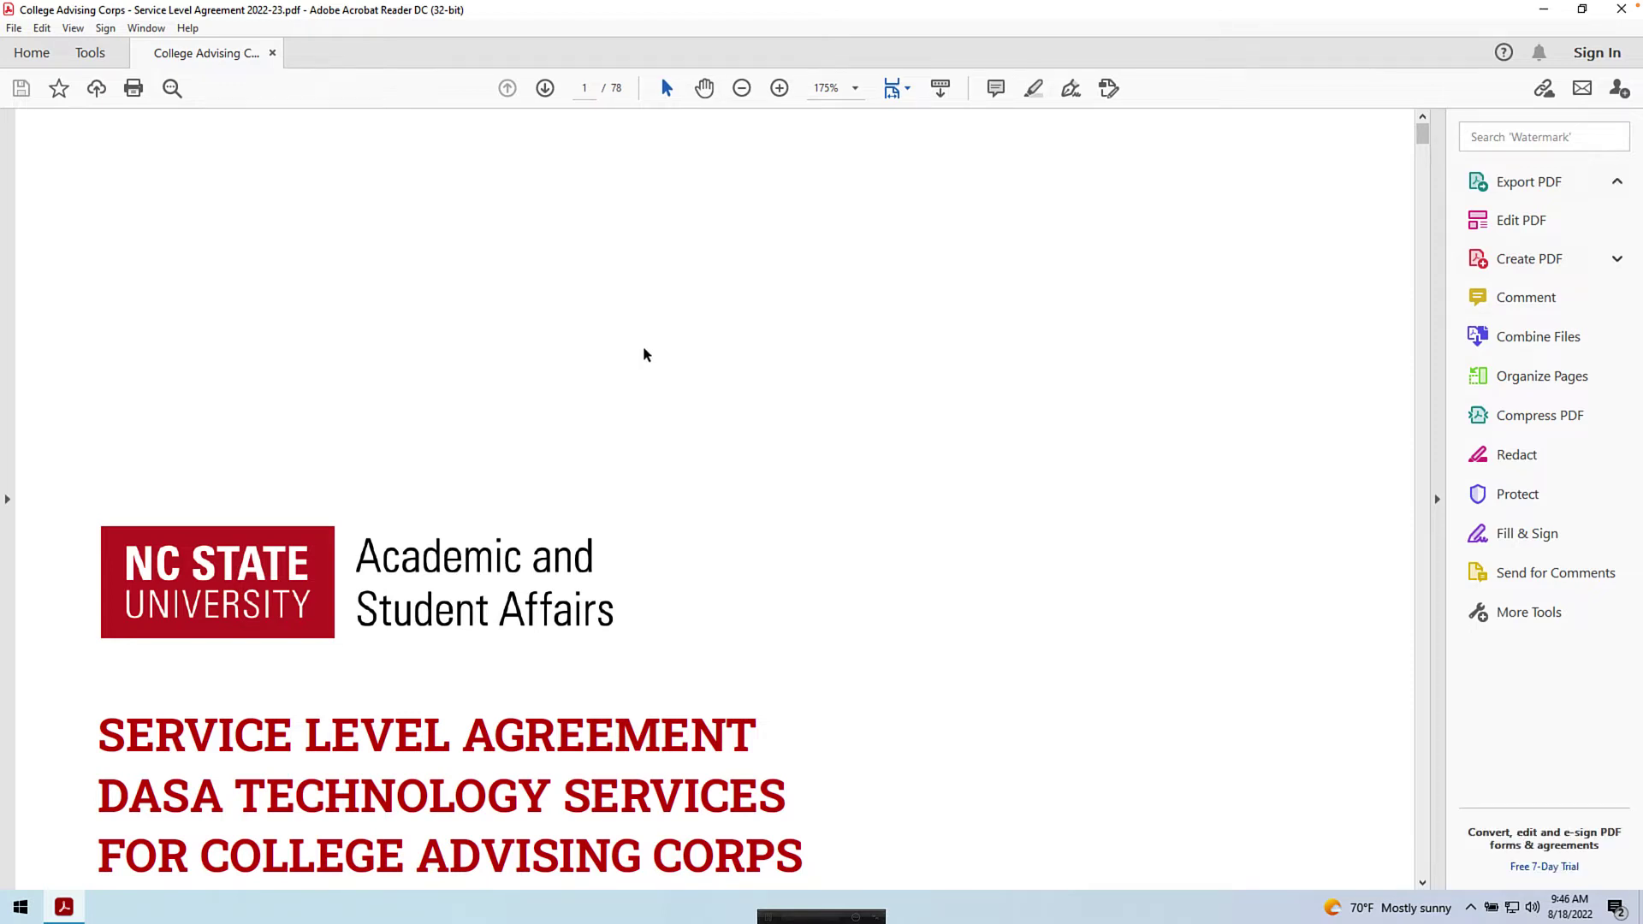
scroll(646, 426, down, 8)
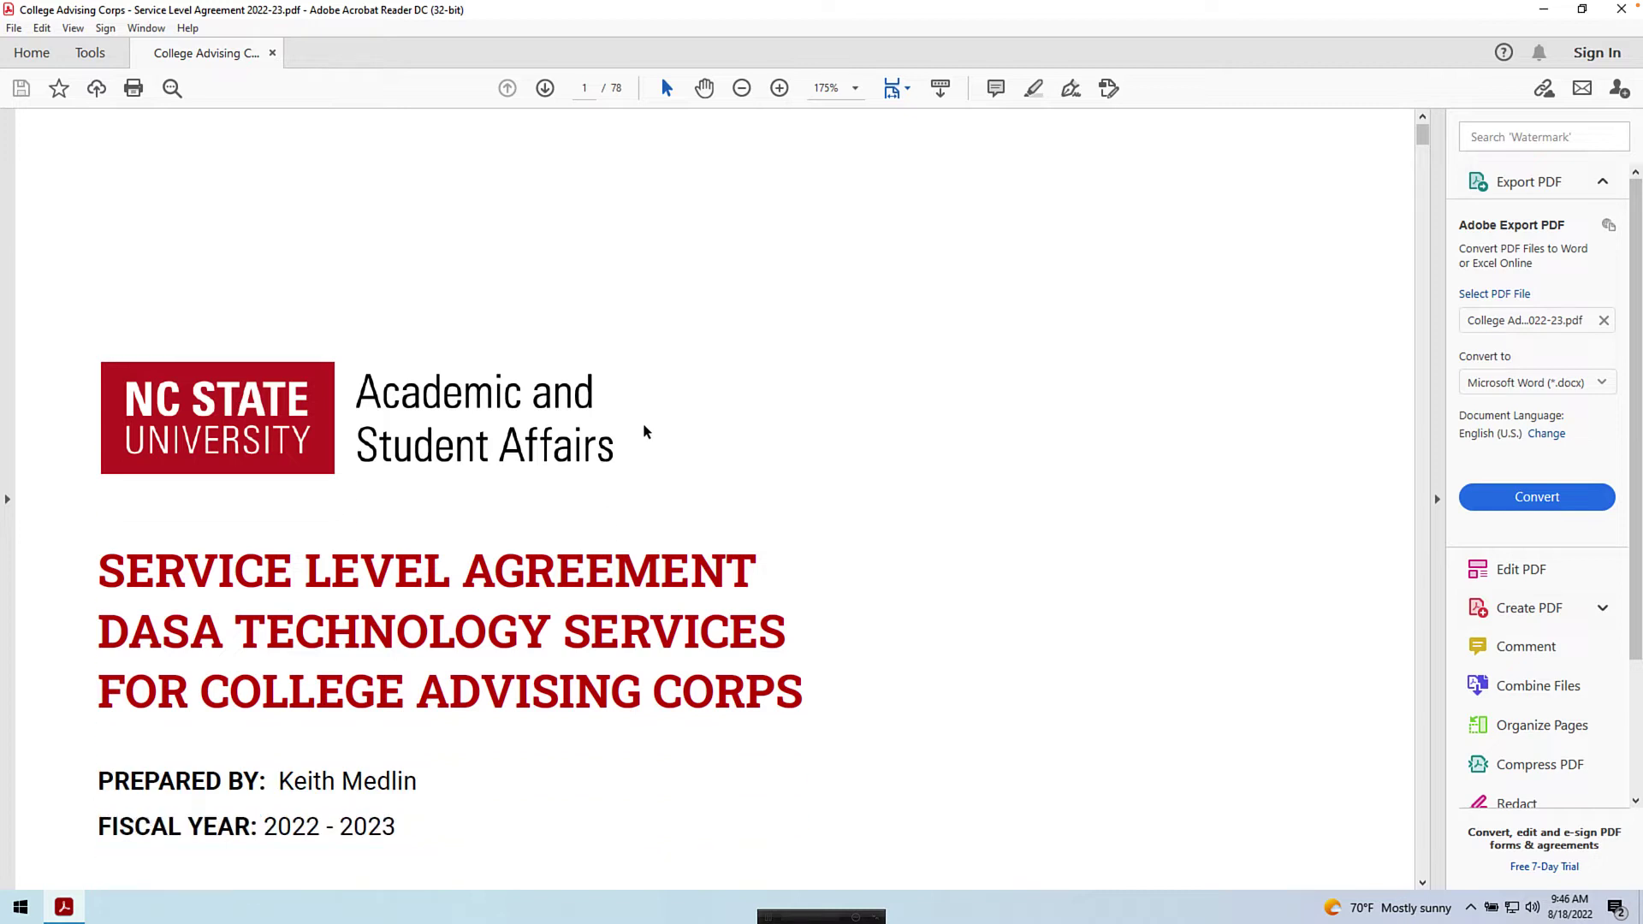
scroll(644, 424, down, 2)
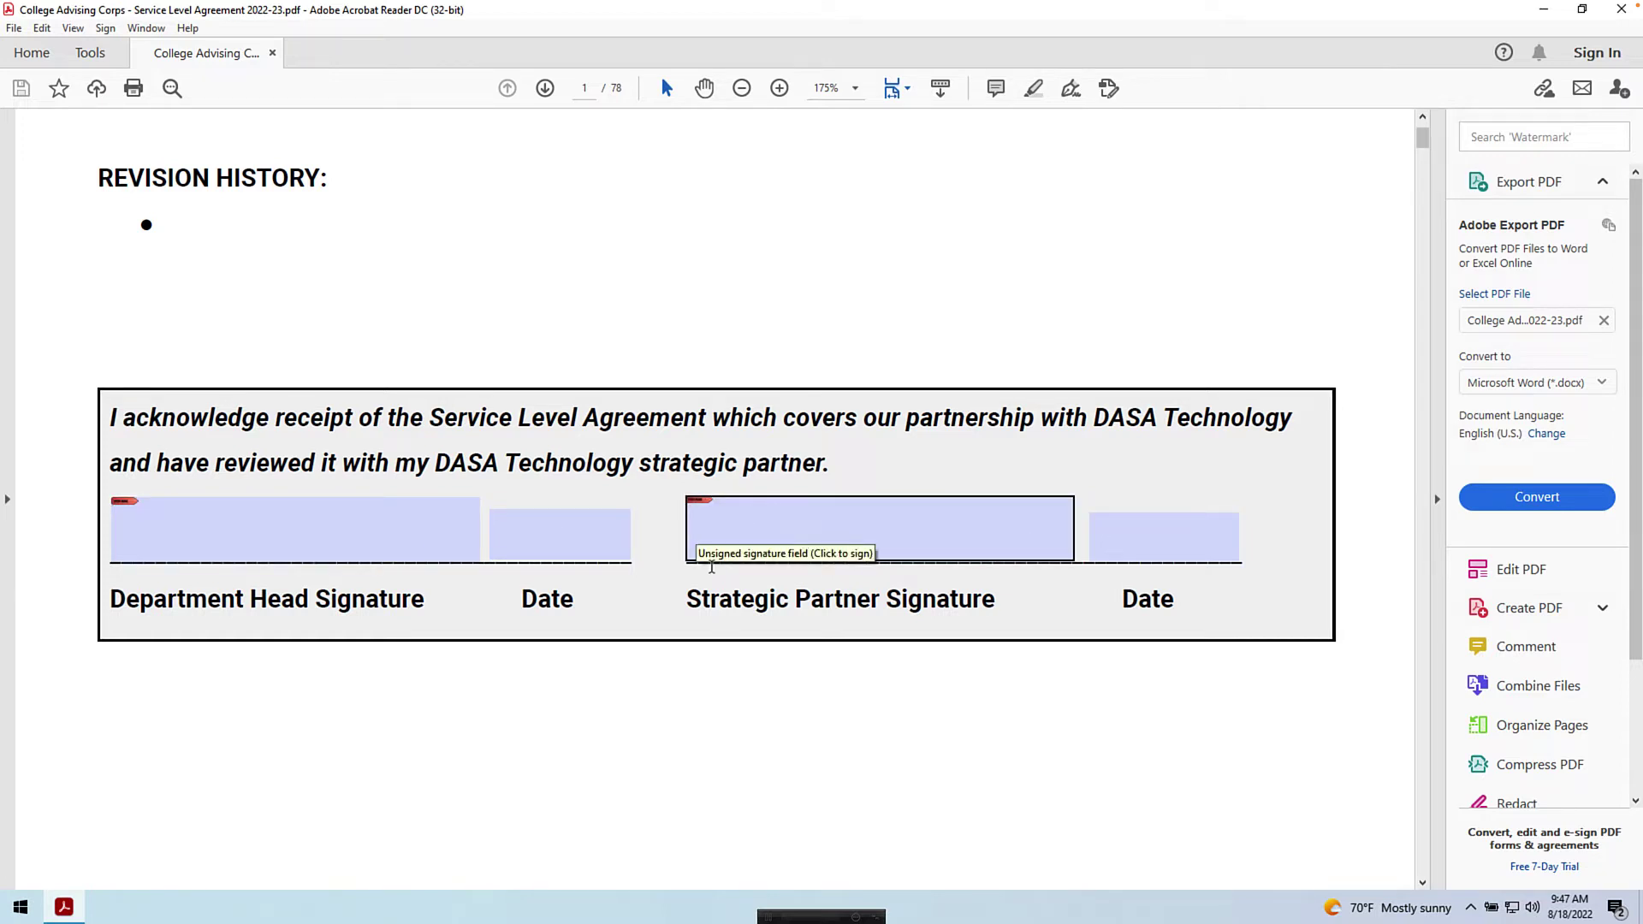
- From the Strategic Partner signature field, start creating a new self-signed digital ID in the Windows Certificate Store
click(786, 537)
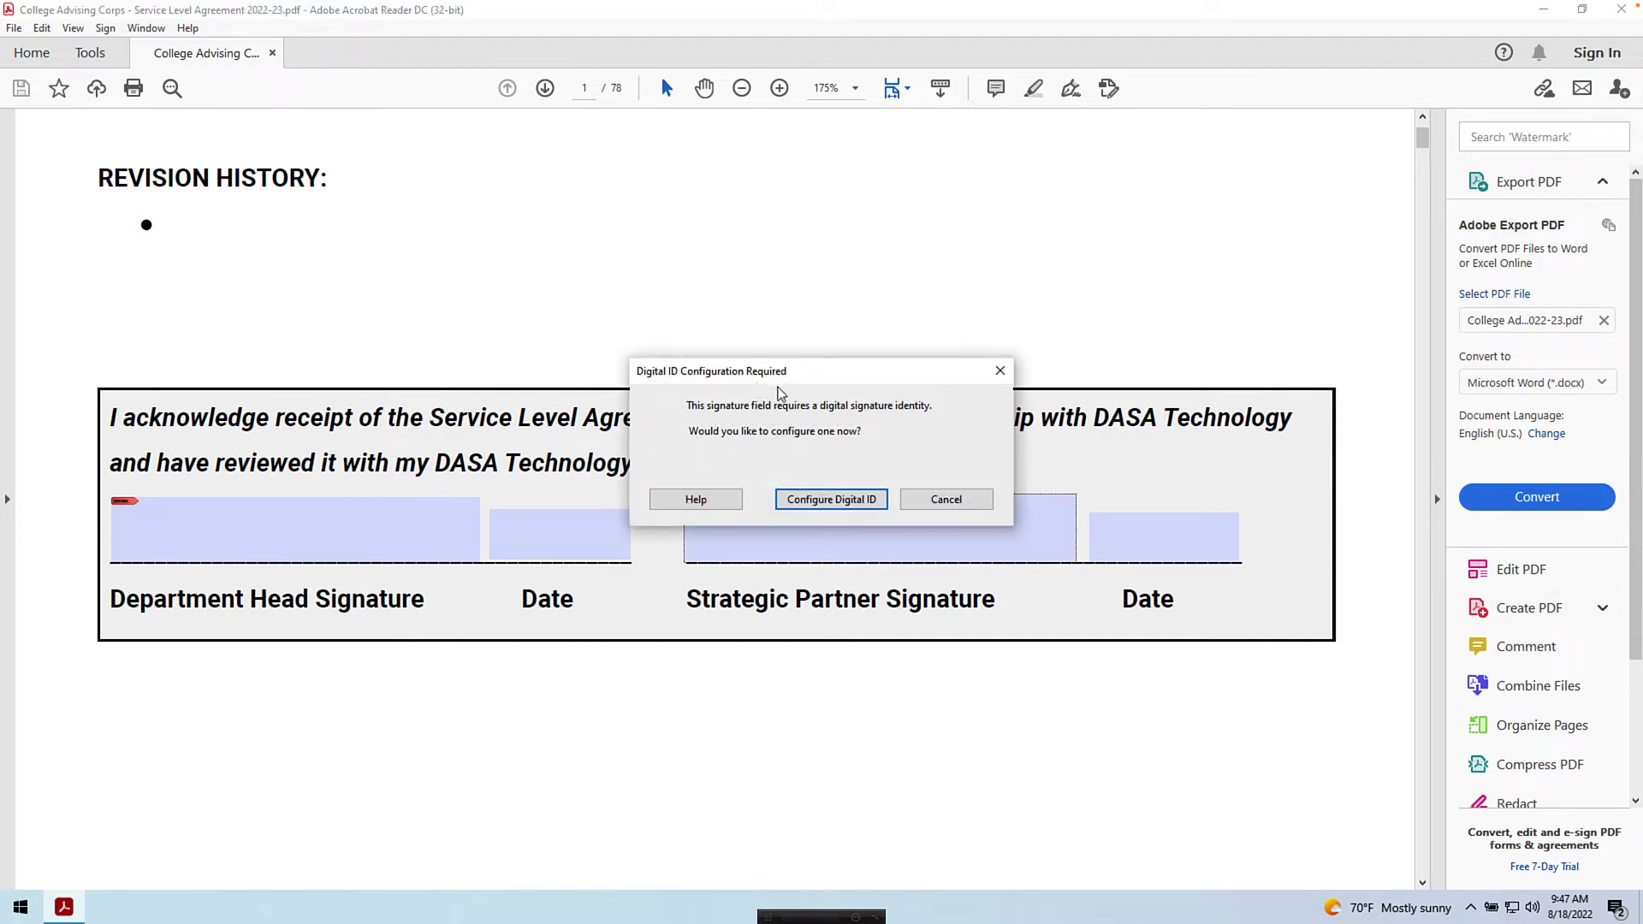
click(830, 499)
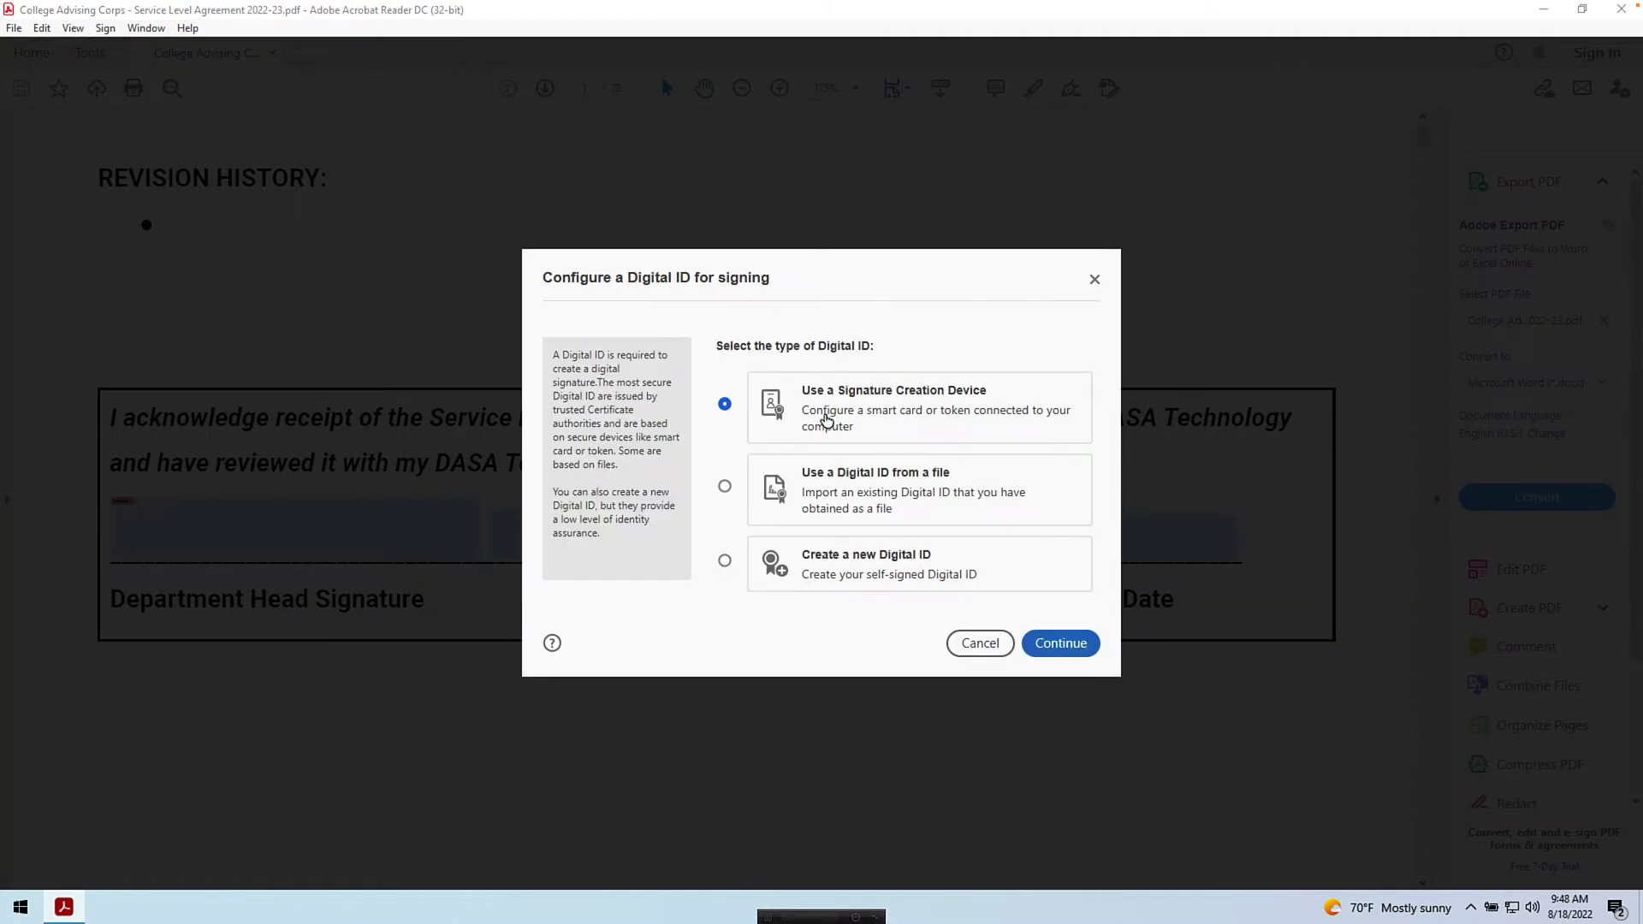
click(826, 567)
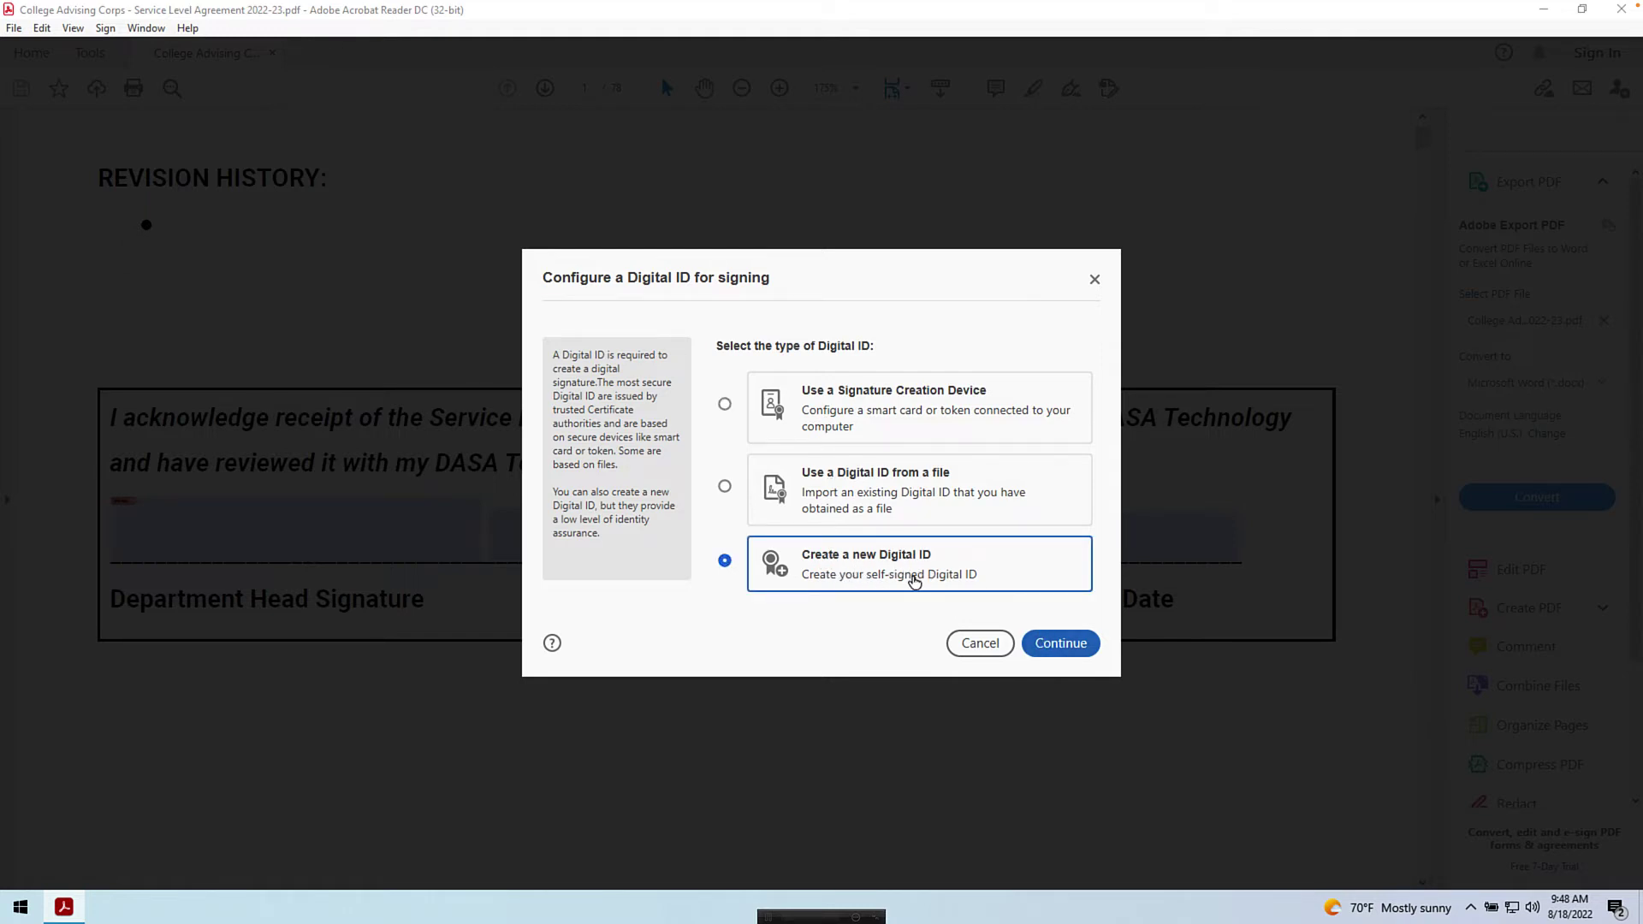
click(1061, 649)
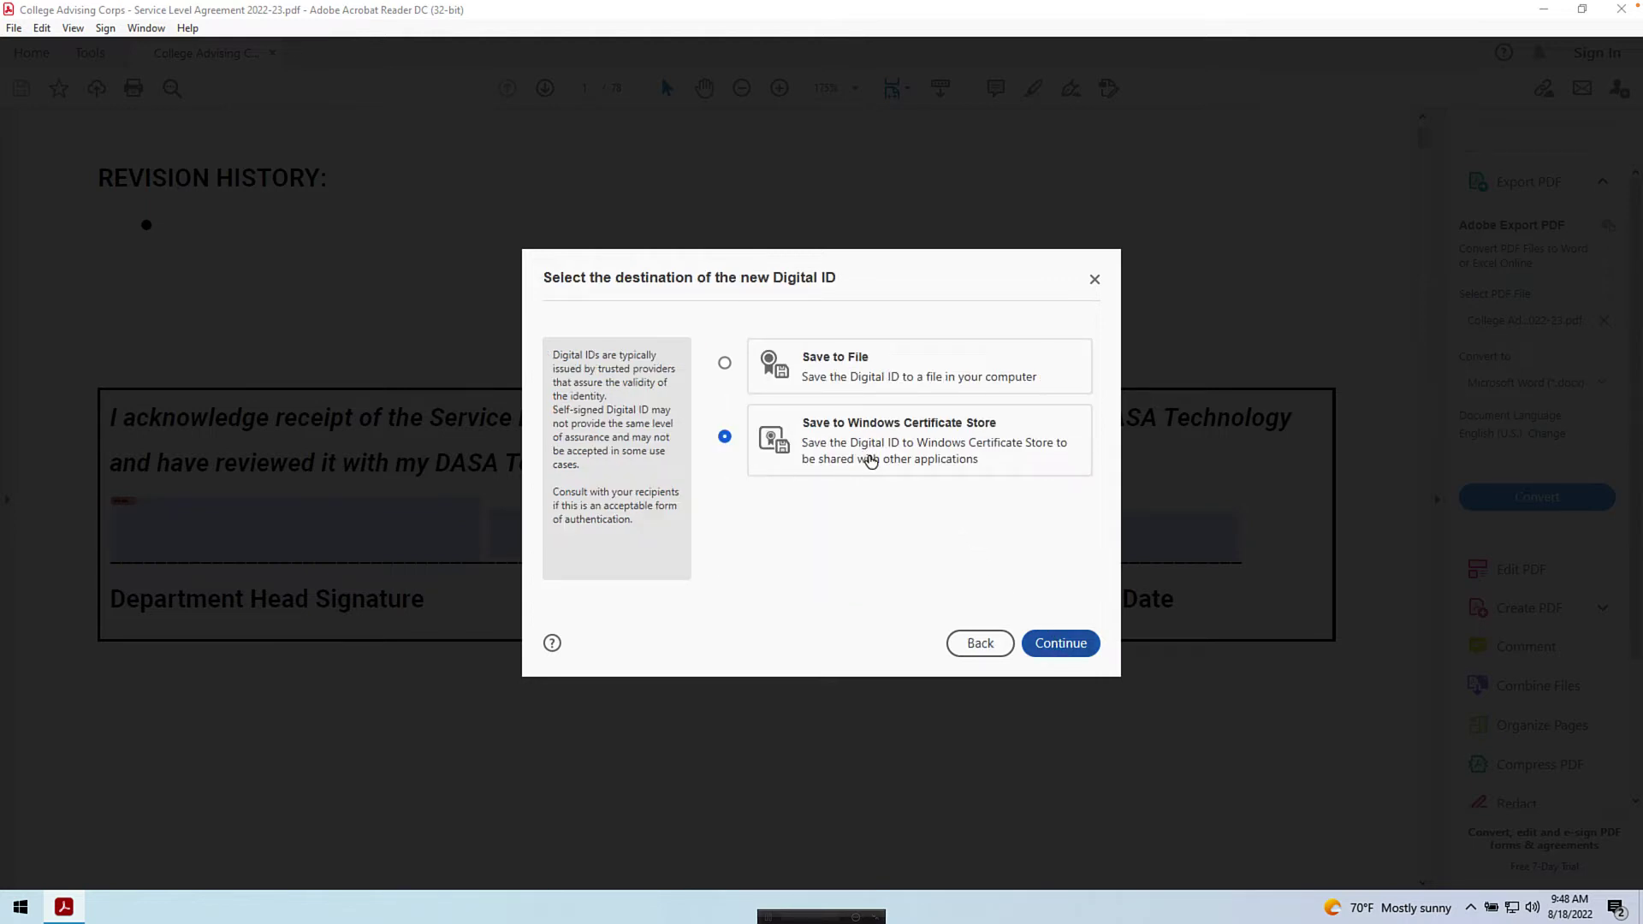
- Save a digital ID with the signer's name, DASA Technology Services, Division of Academic & Student Affairs, and e-mail
click(1061, 645)
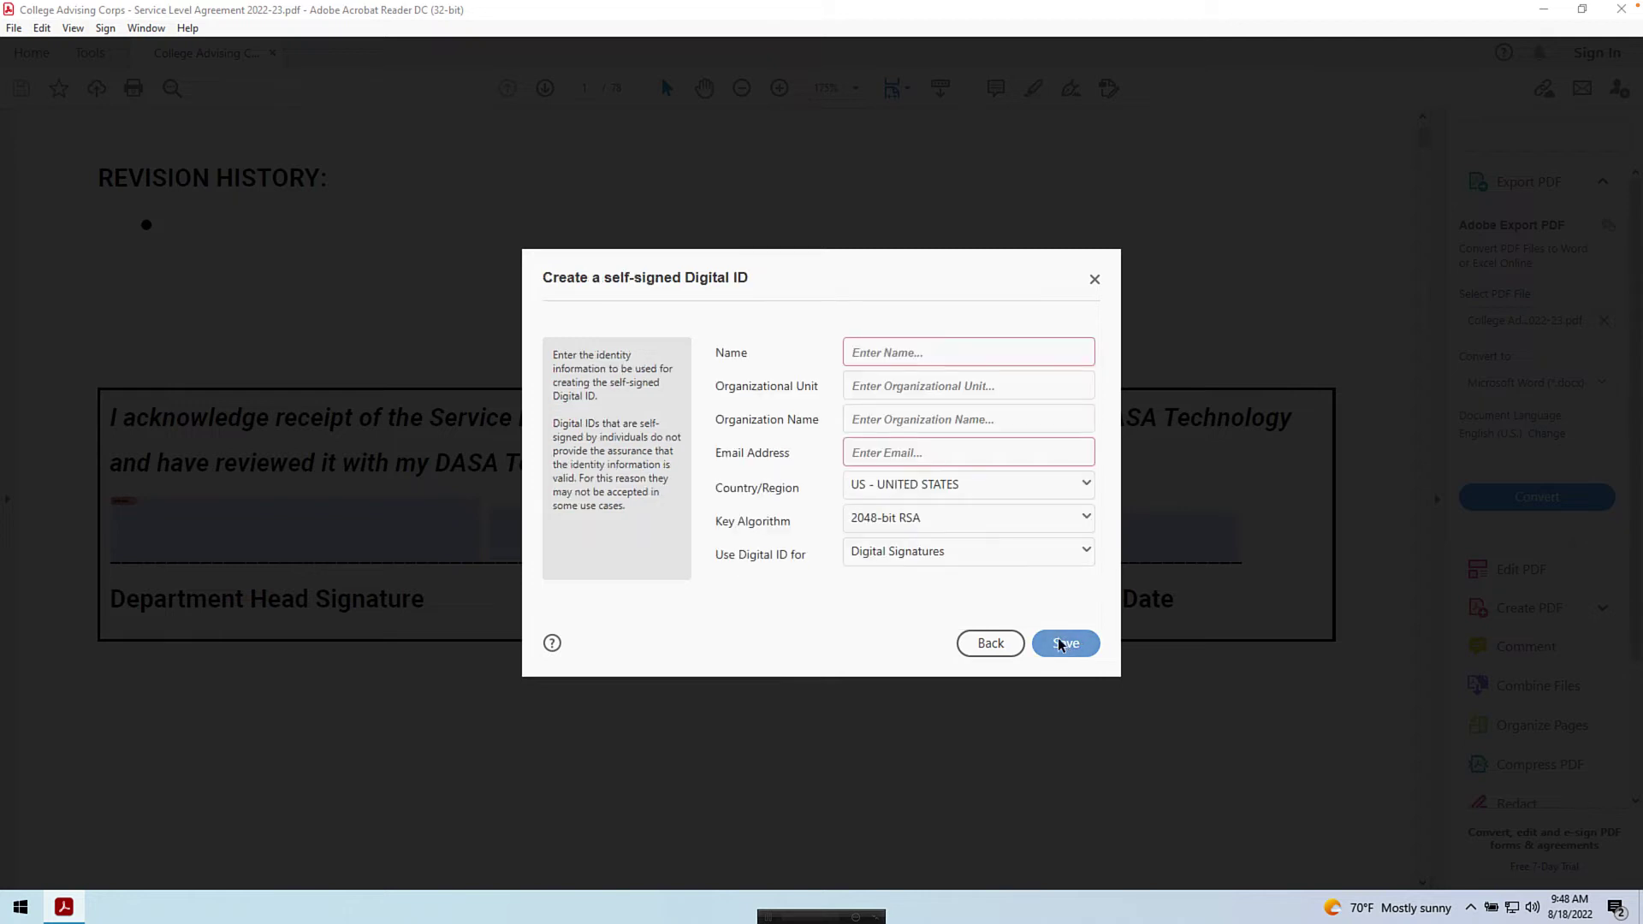
click(874, 352)
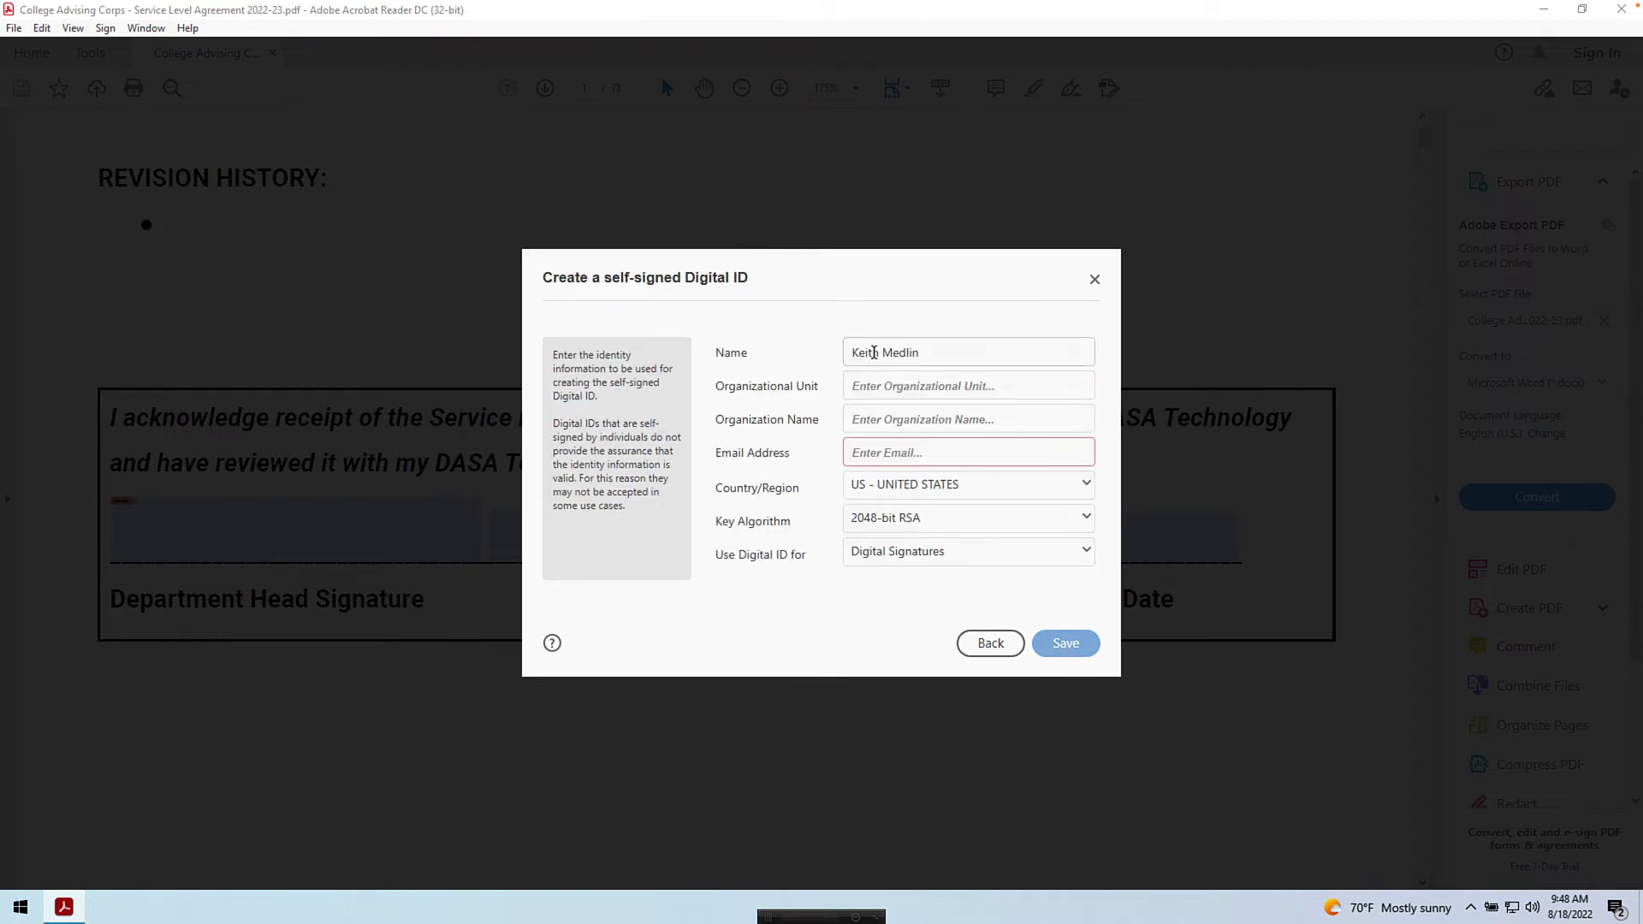
key(Tab)
text(DASA Techno)
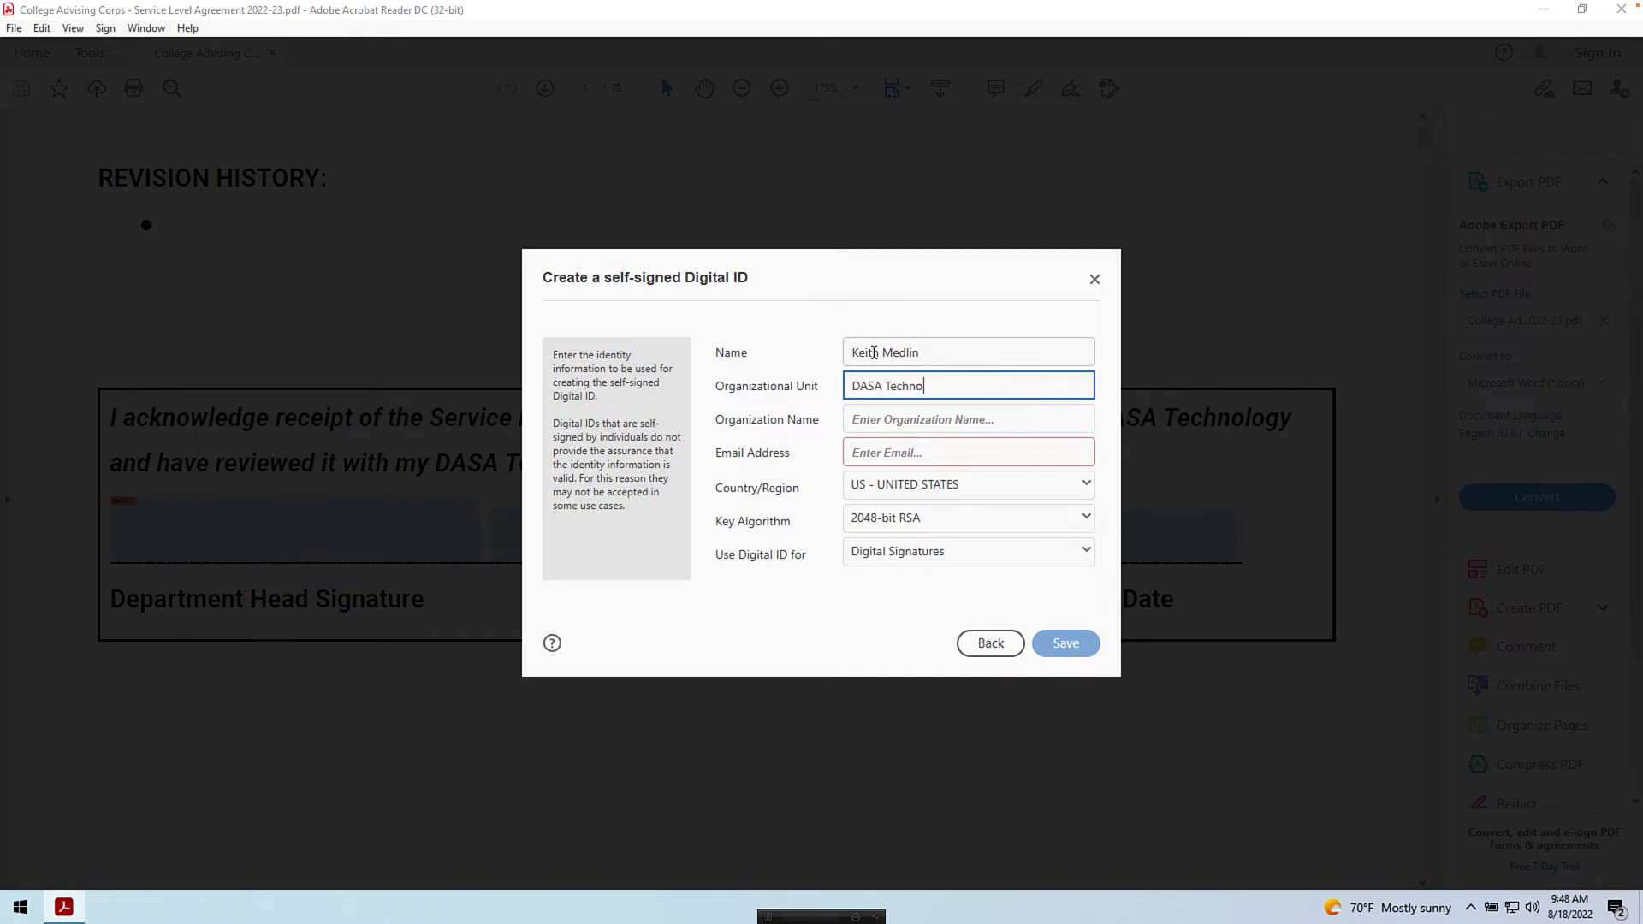
text(logy Services)
key(Tab)
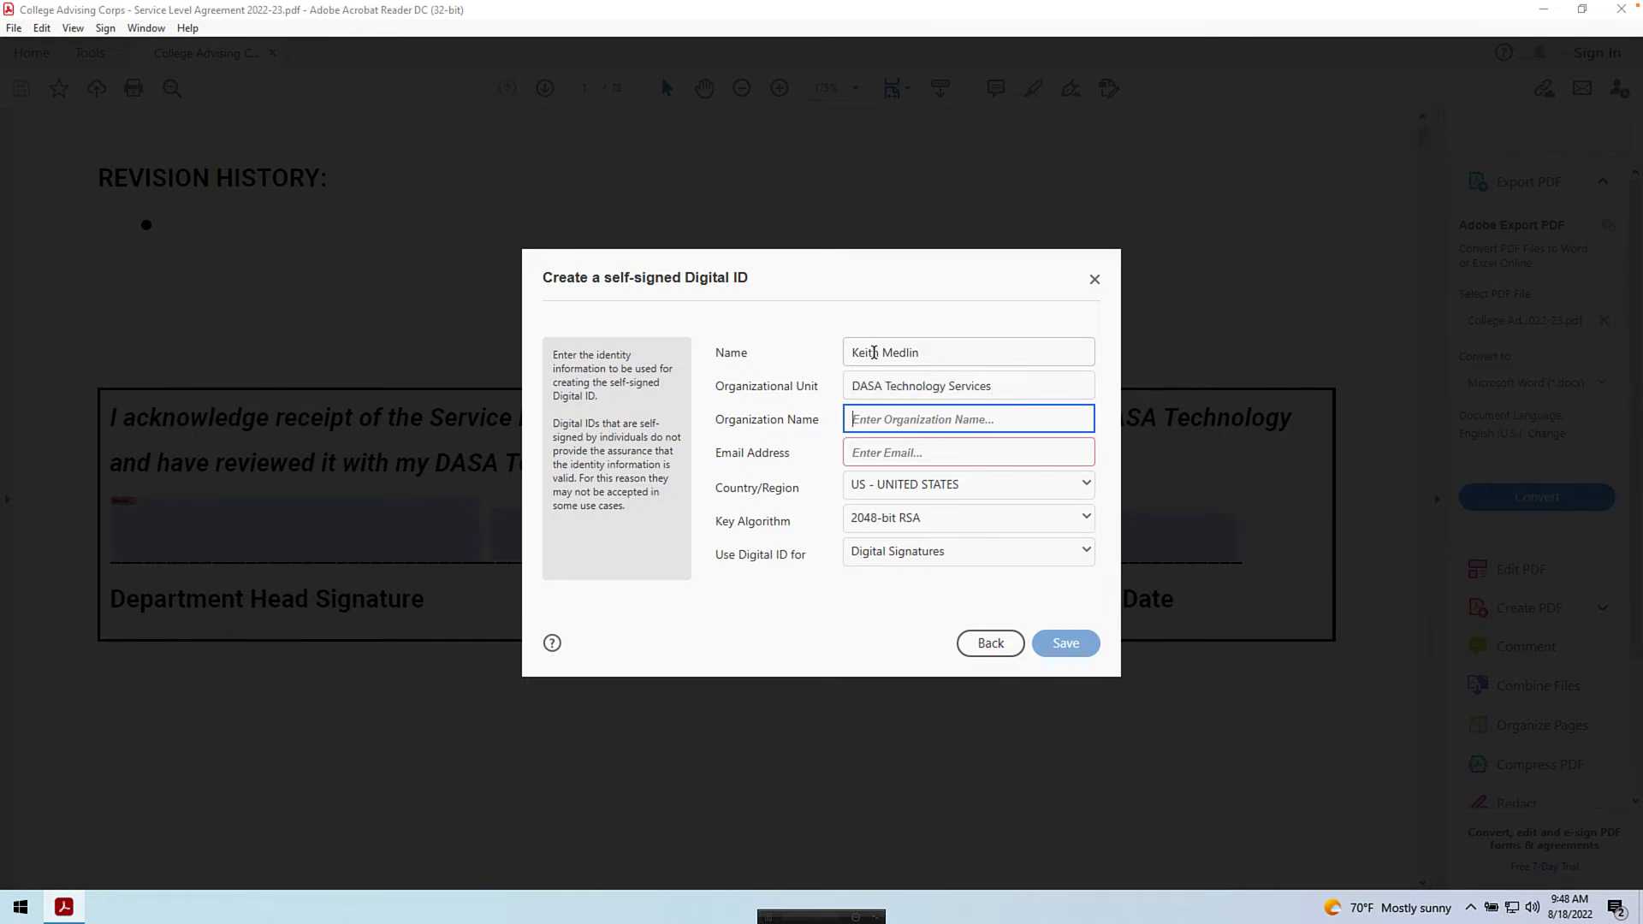
text(Division of Academic & Student Affairs)
key(Tab)
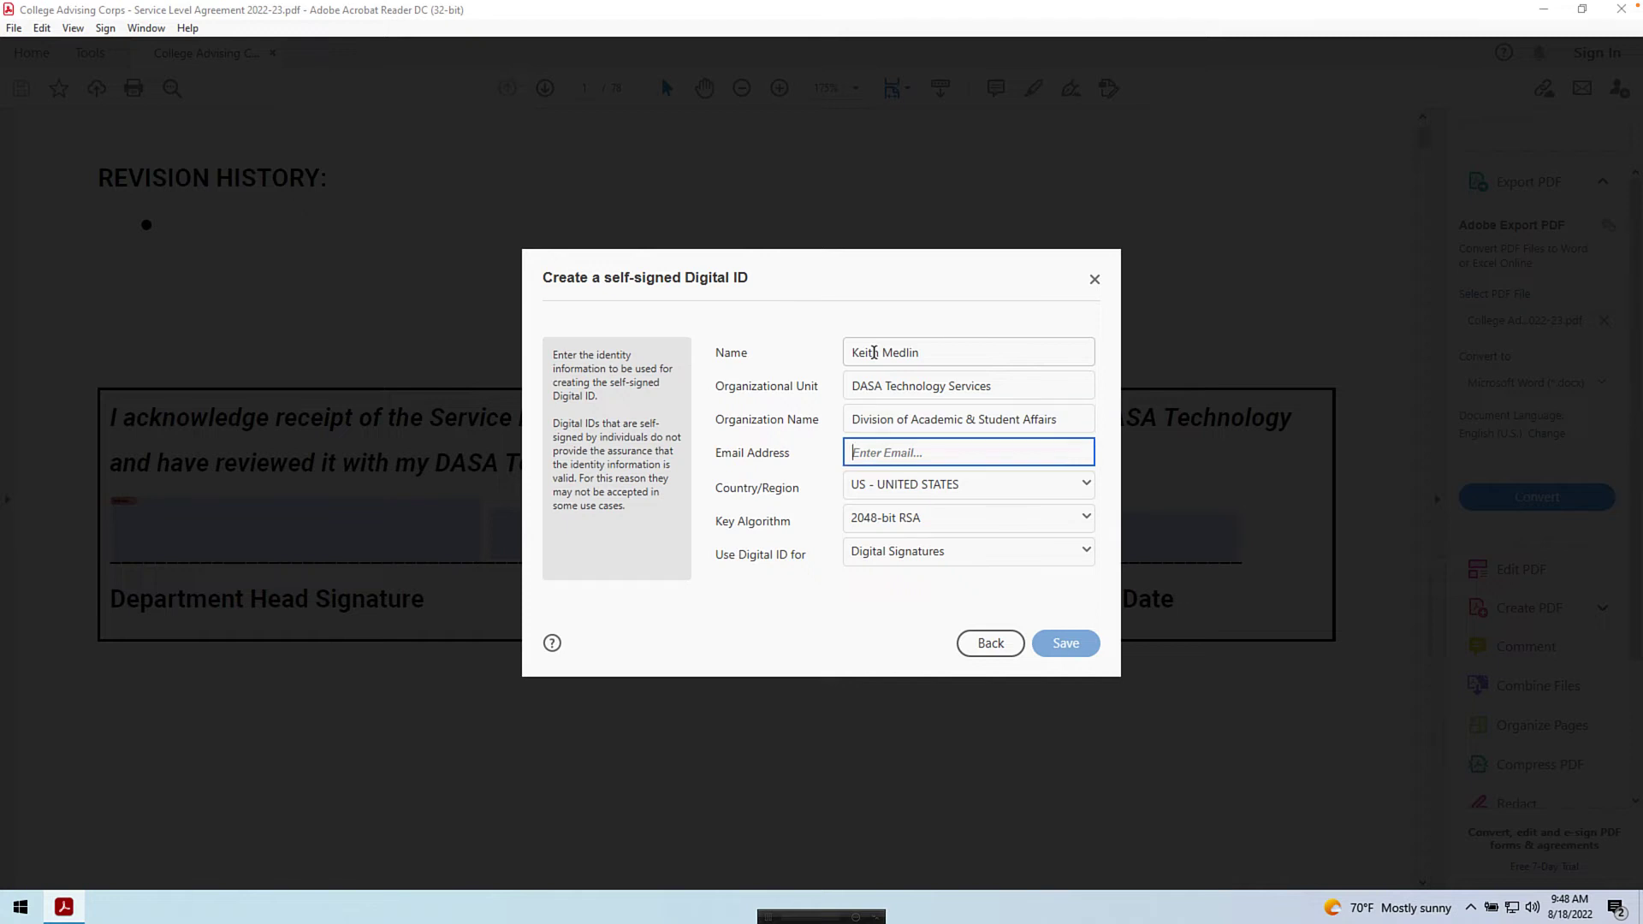
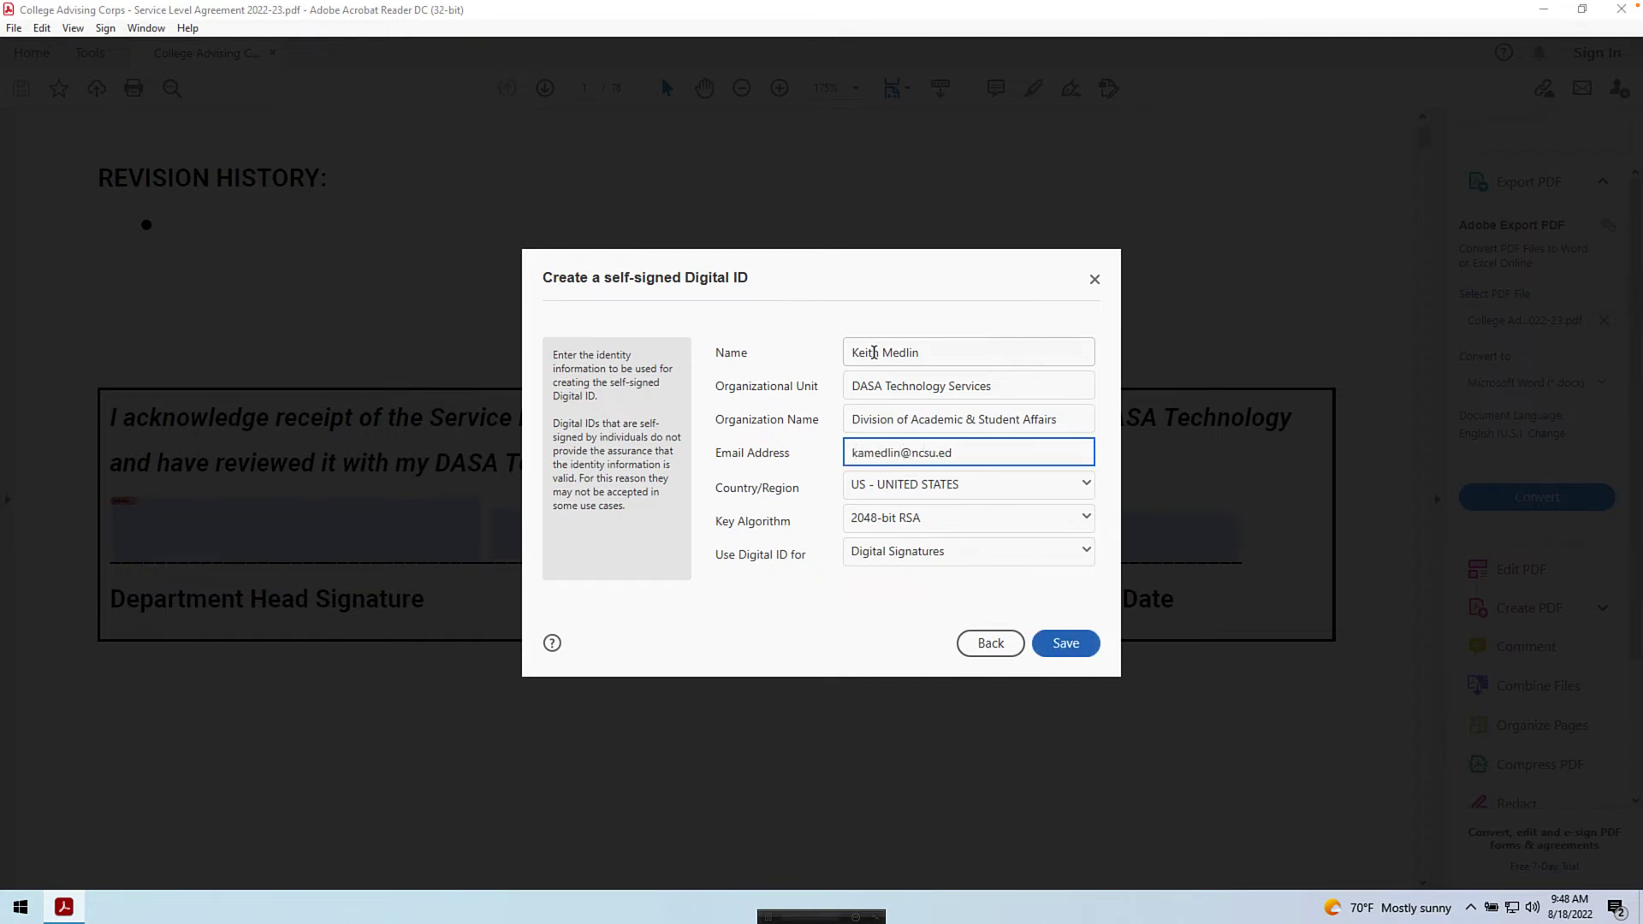
text(u)
click(1048, 648)
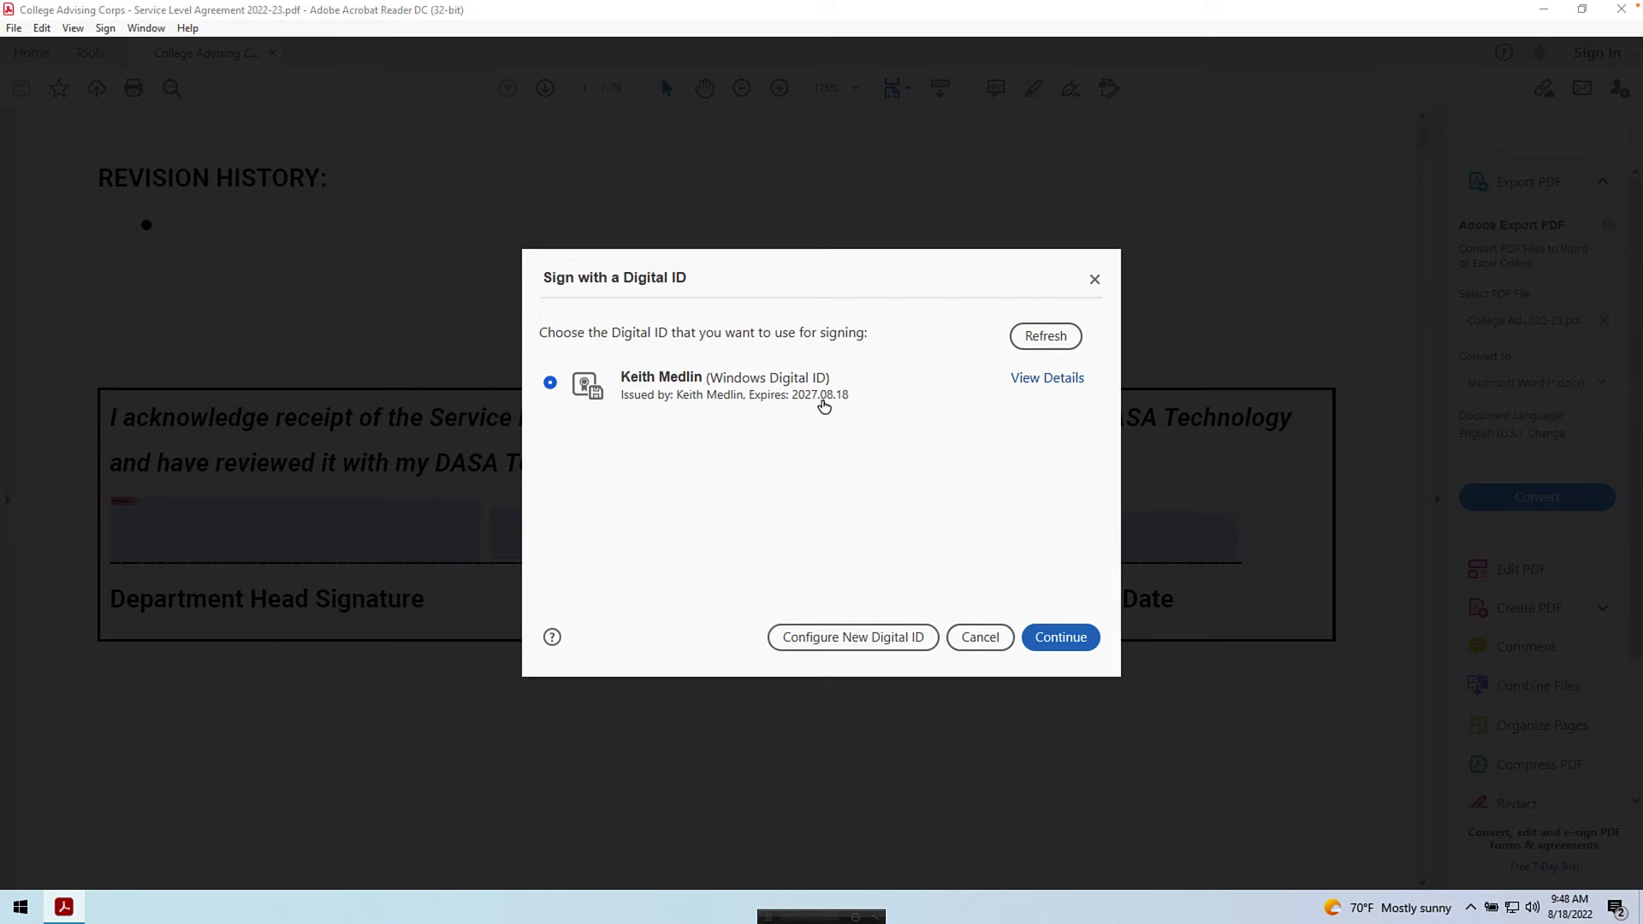
- Continue with the new Windows digital ID and keep the Standard Text signature appearance
click(1057, 637)
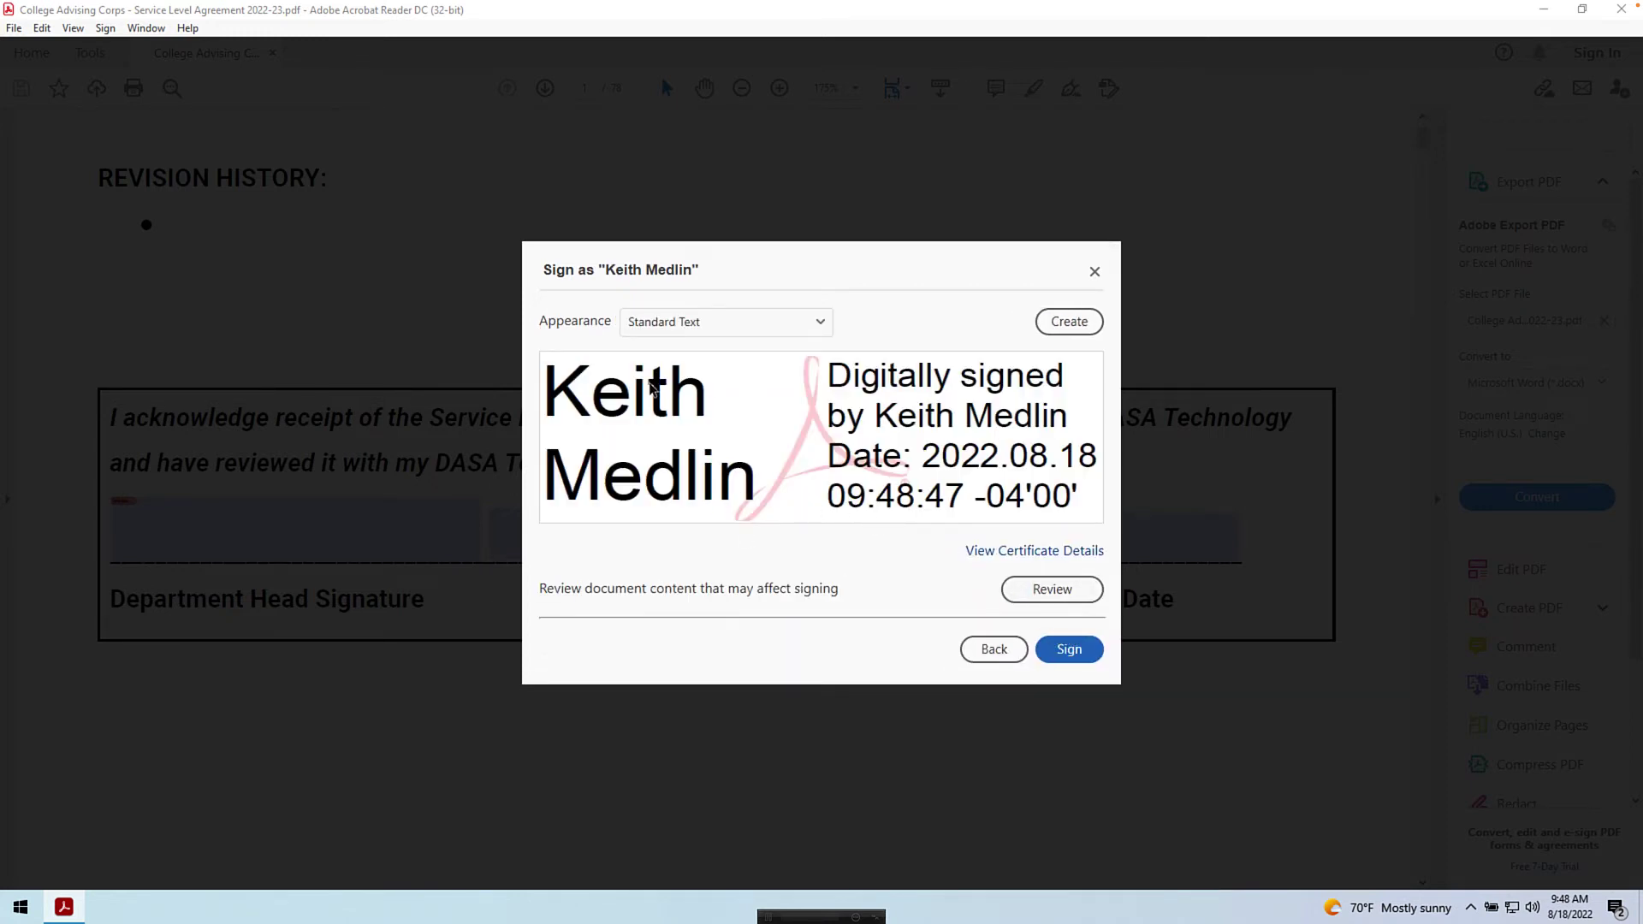
click(819, 322)
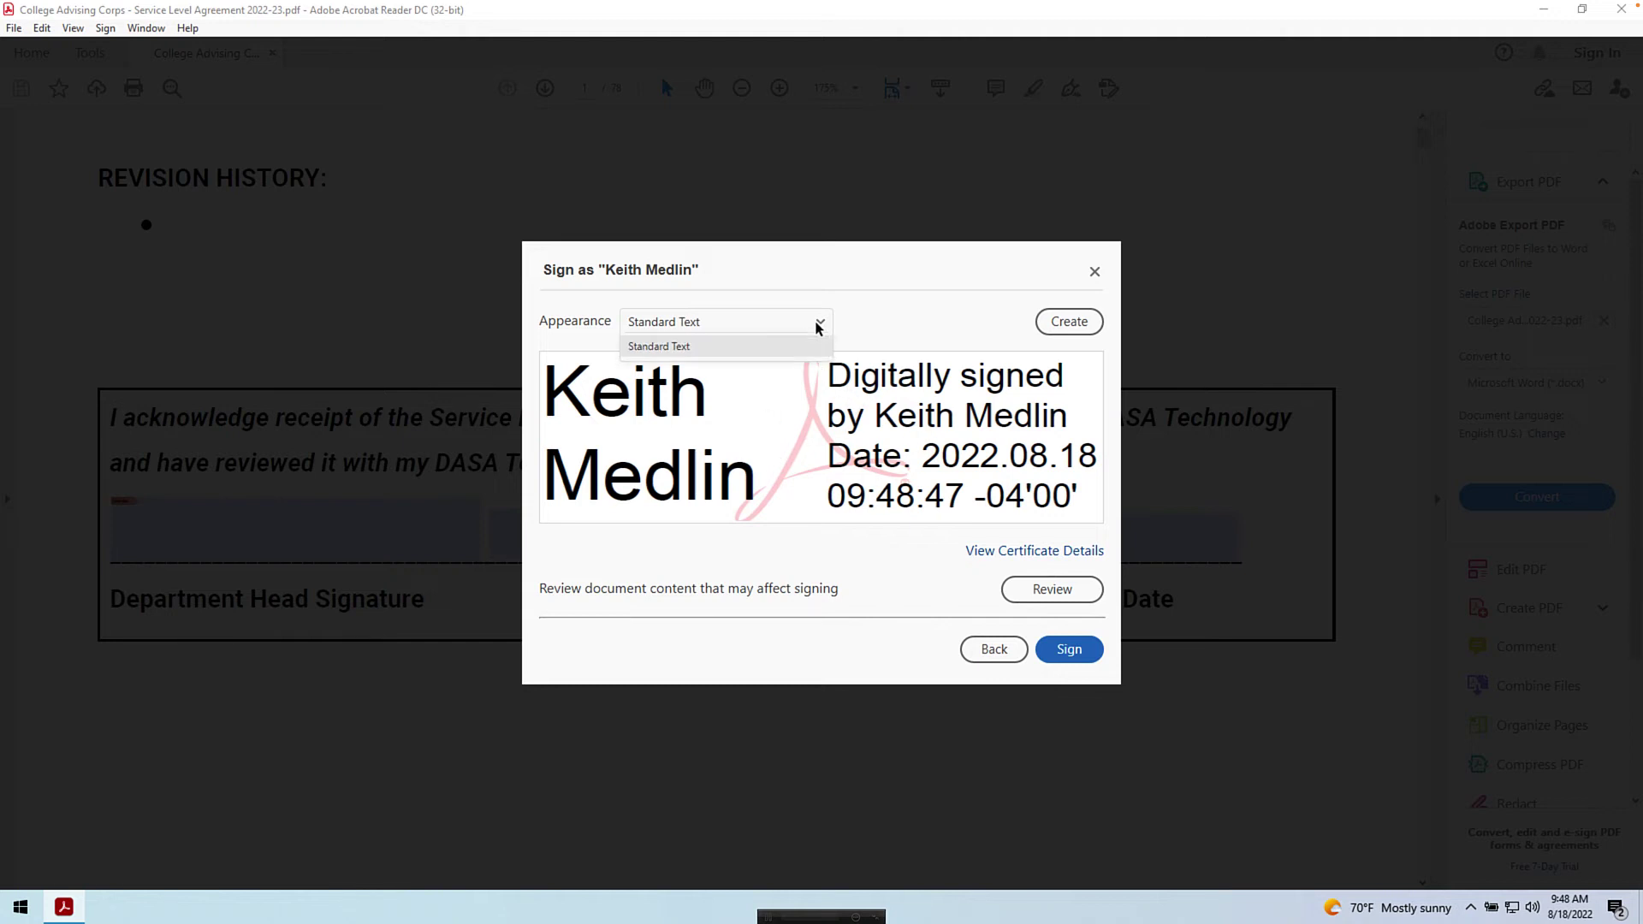
click(738, 455)
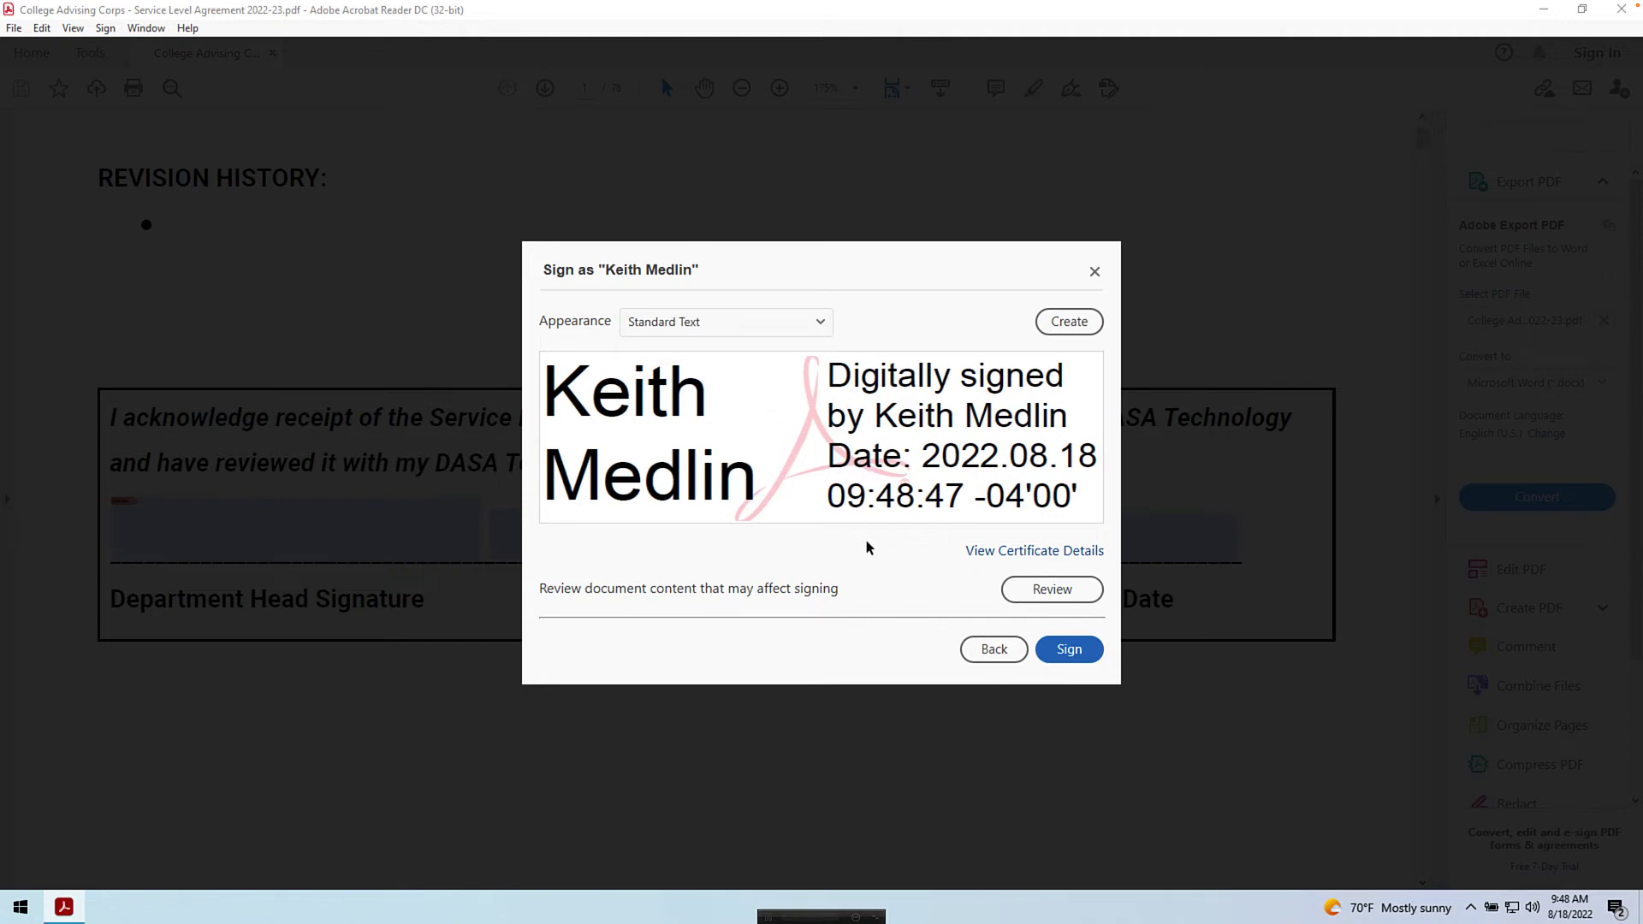
- Sign the document and save it as a copy with '-signed' appended to the file name
click(1069, 650)
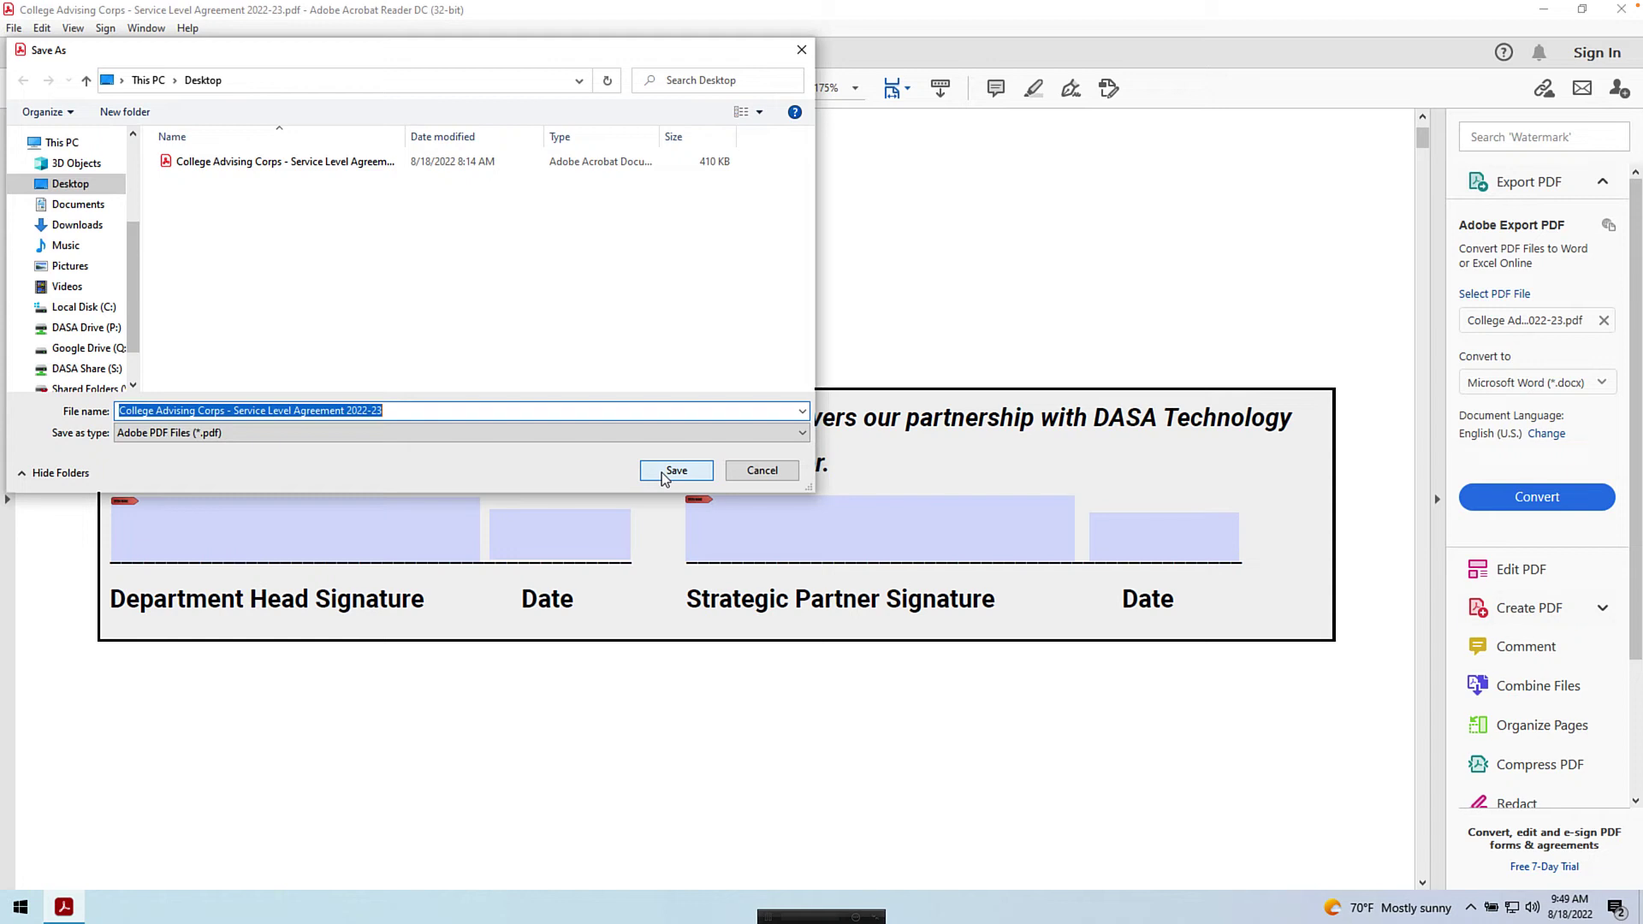
click(414, 408)
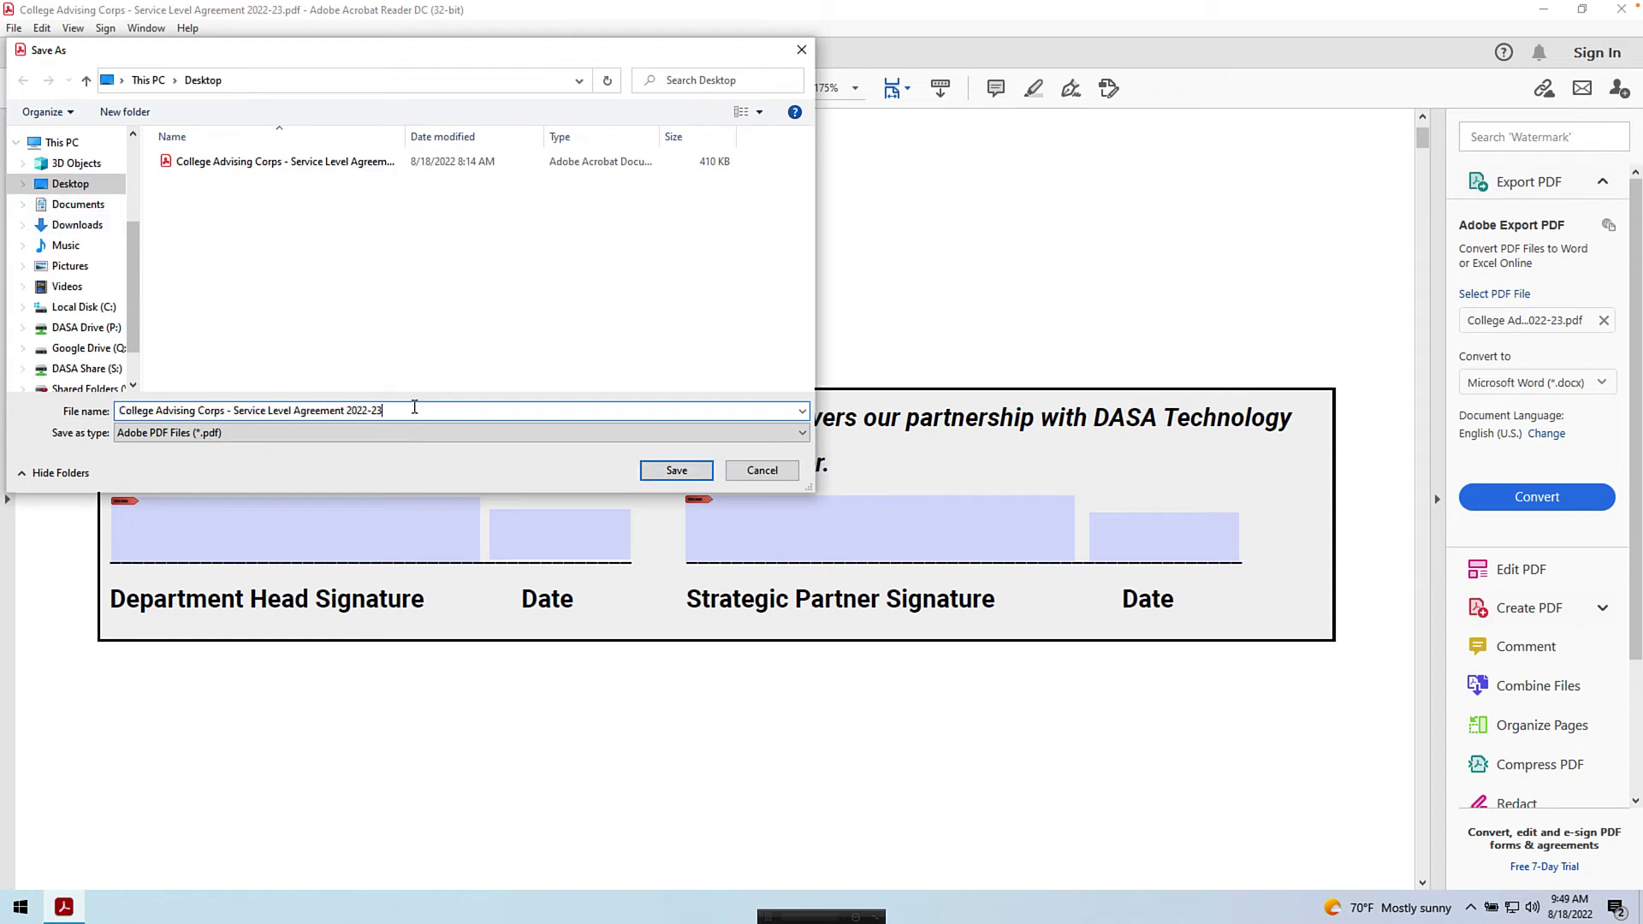
text(-signed)
click(655, 472)
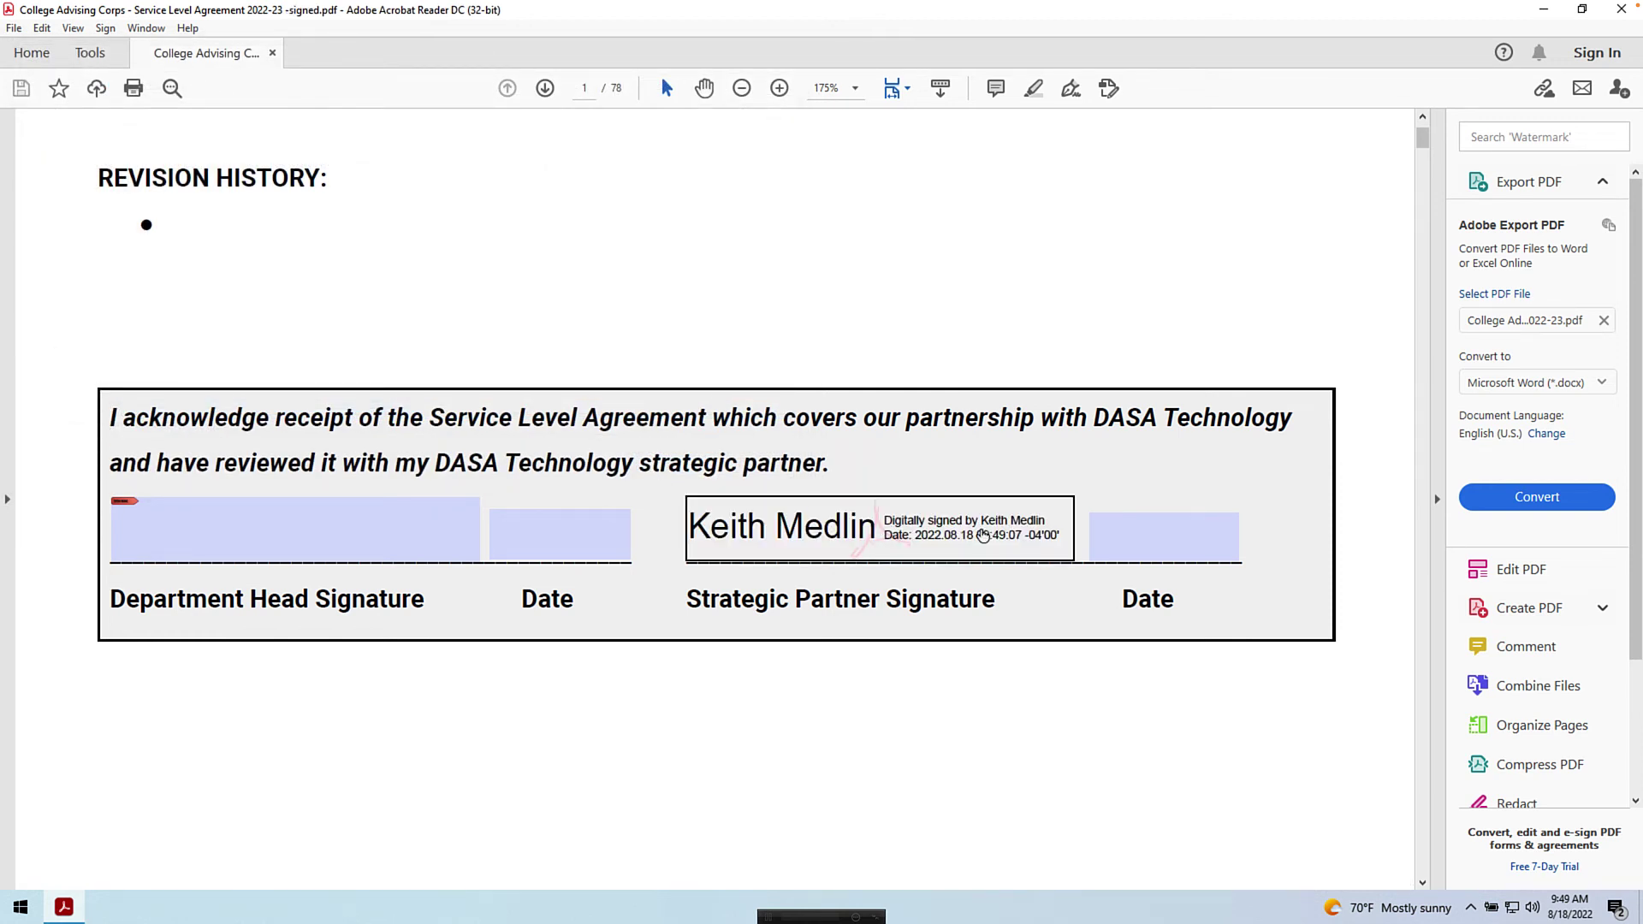
- Set the Strategic Partner date to 8/18/22 by picking the 18th from the calendar
click(1167, 545)
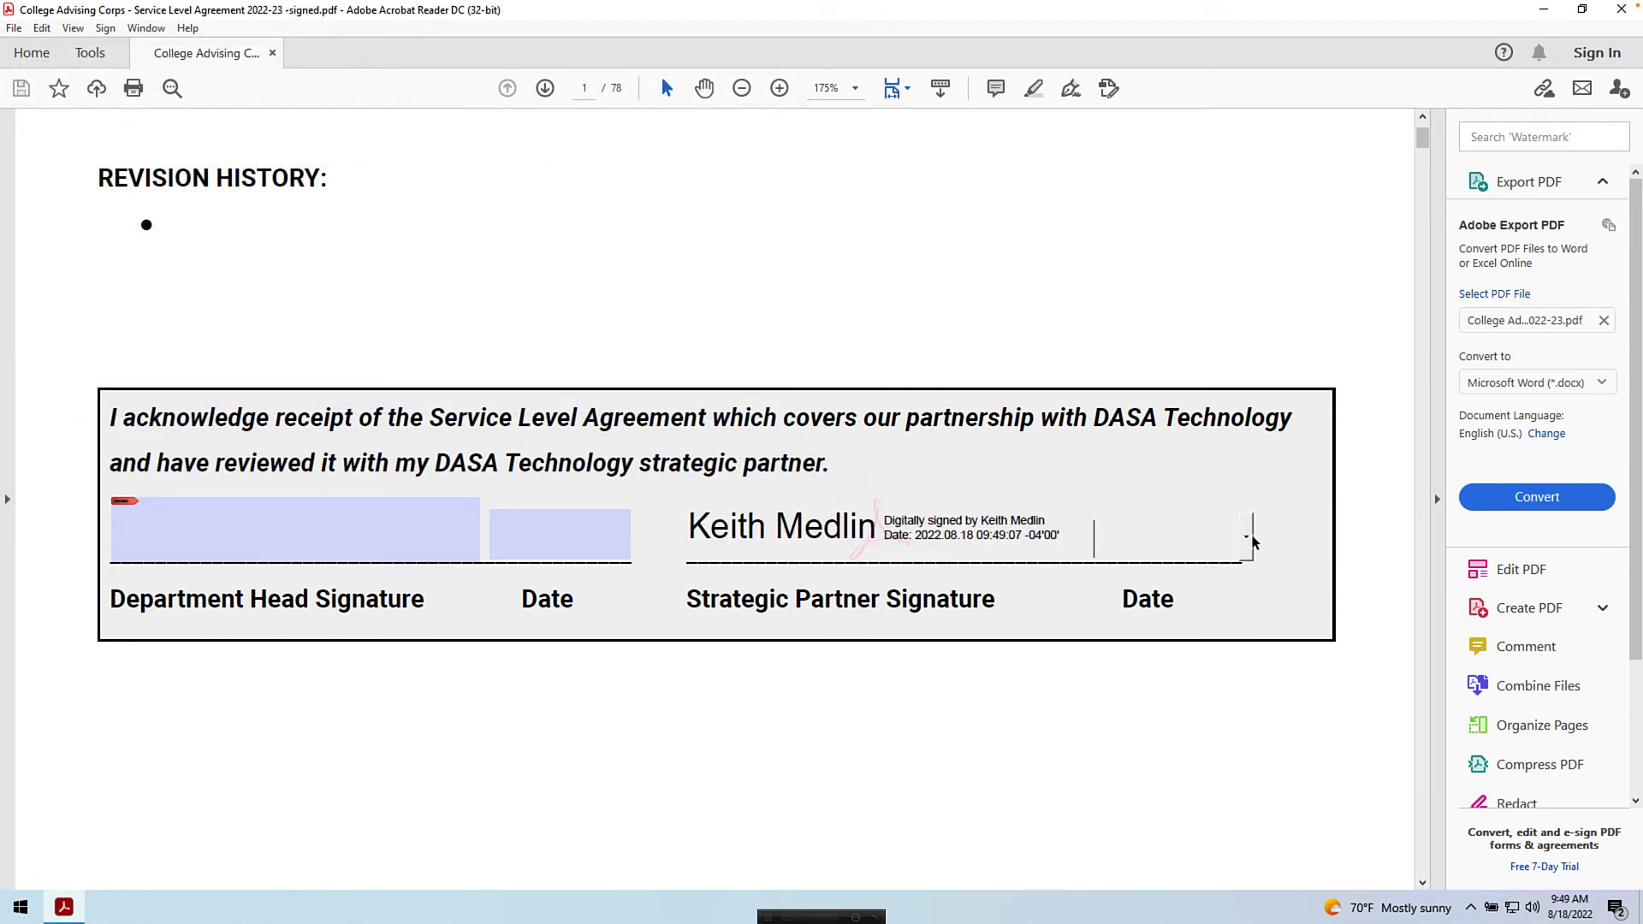
click(1246, 536)
click(1172, 635)
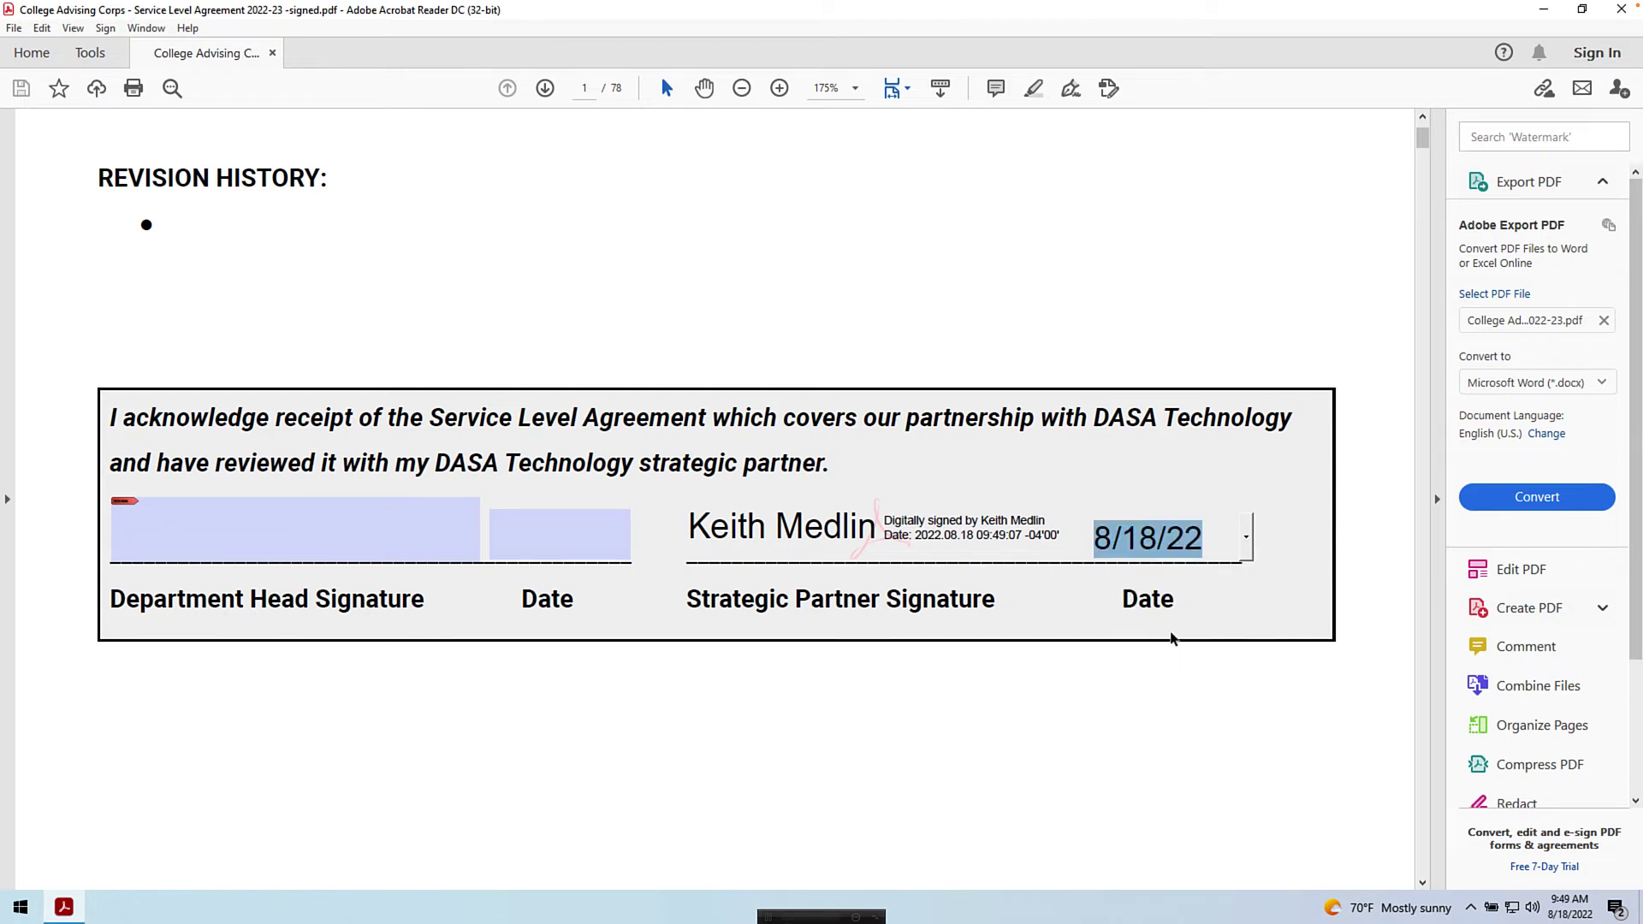
click(1108, 300)
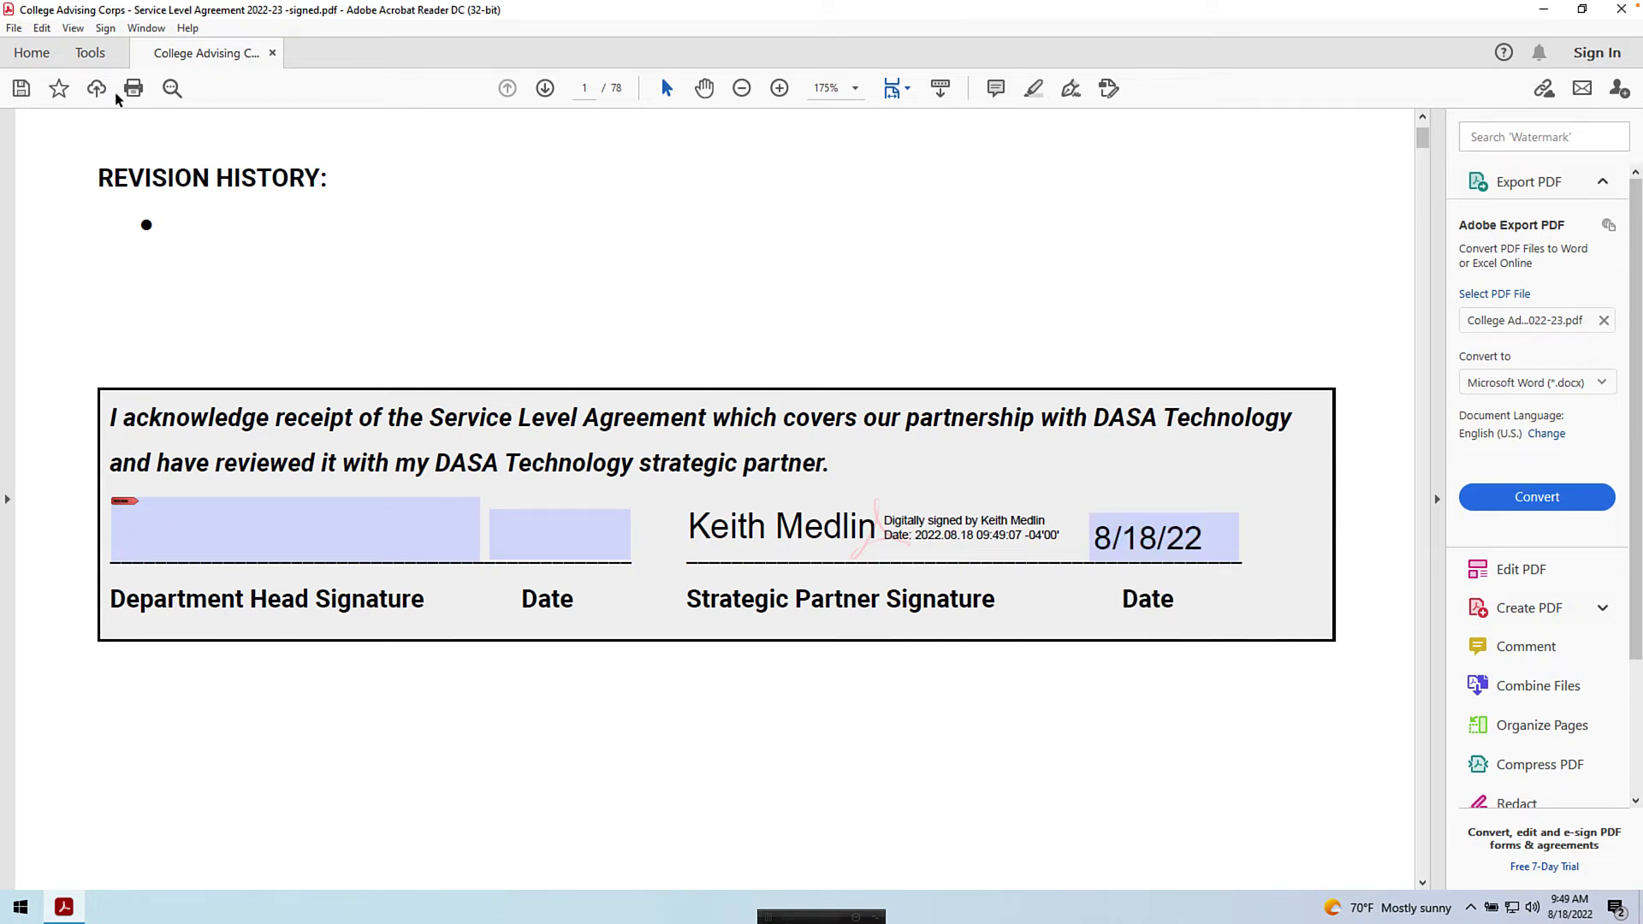
click(27, 89)
click(802, 534)
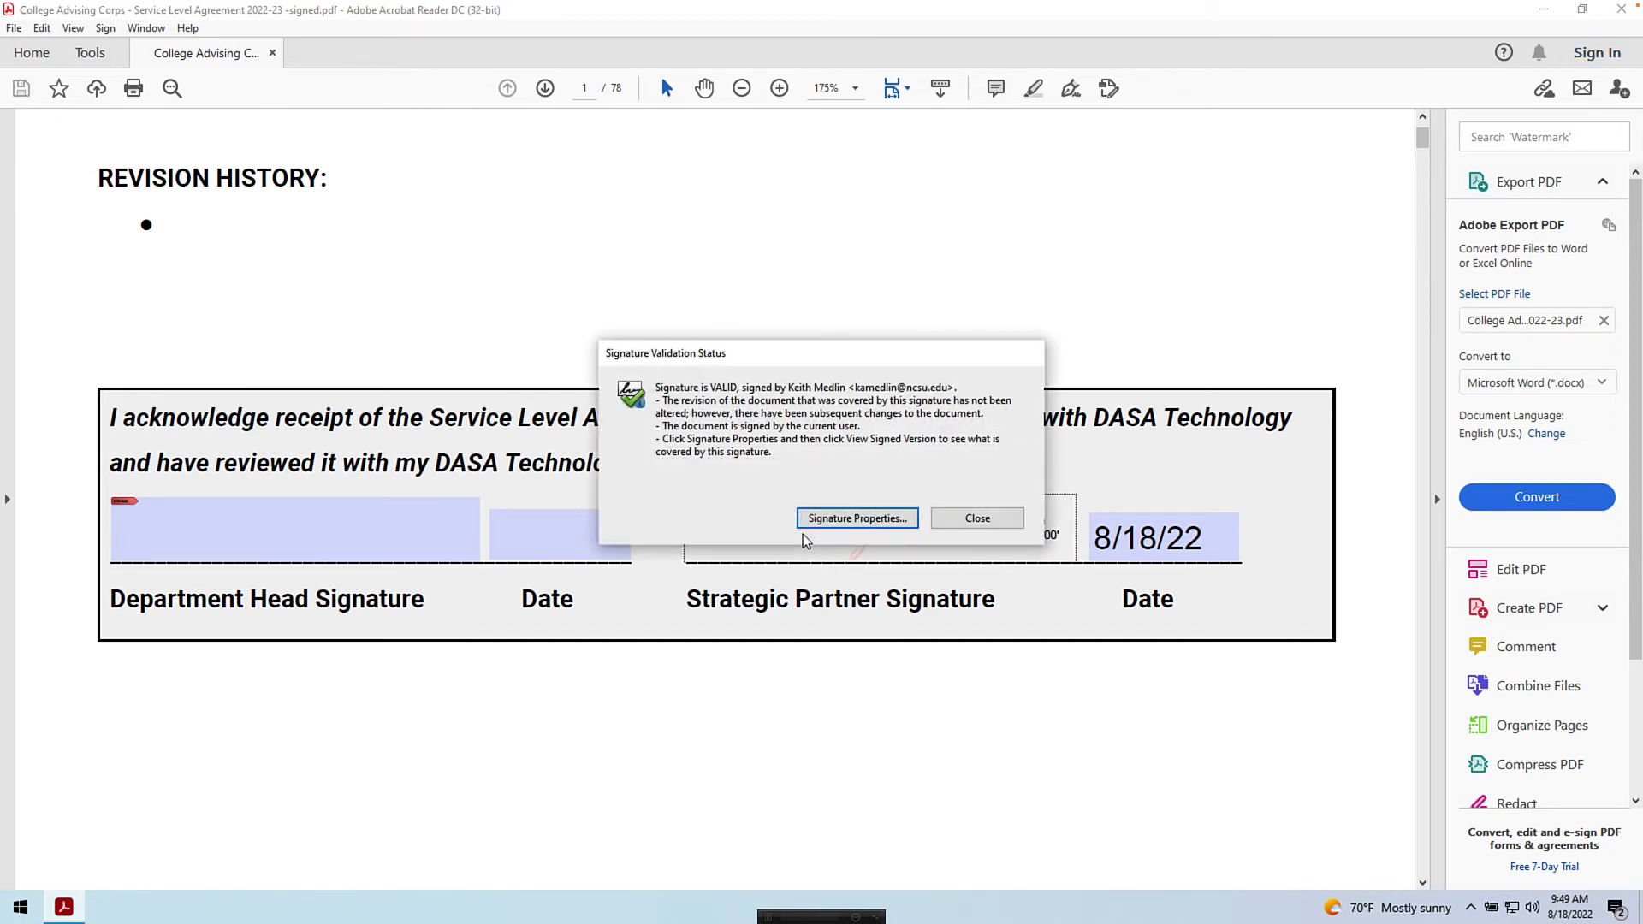
click(840, 521)
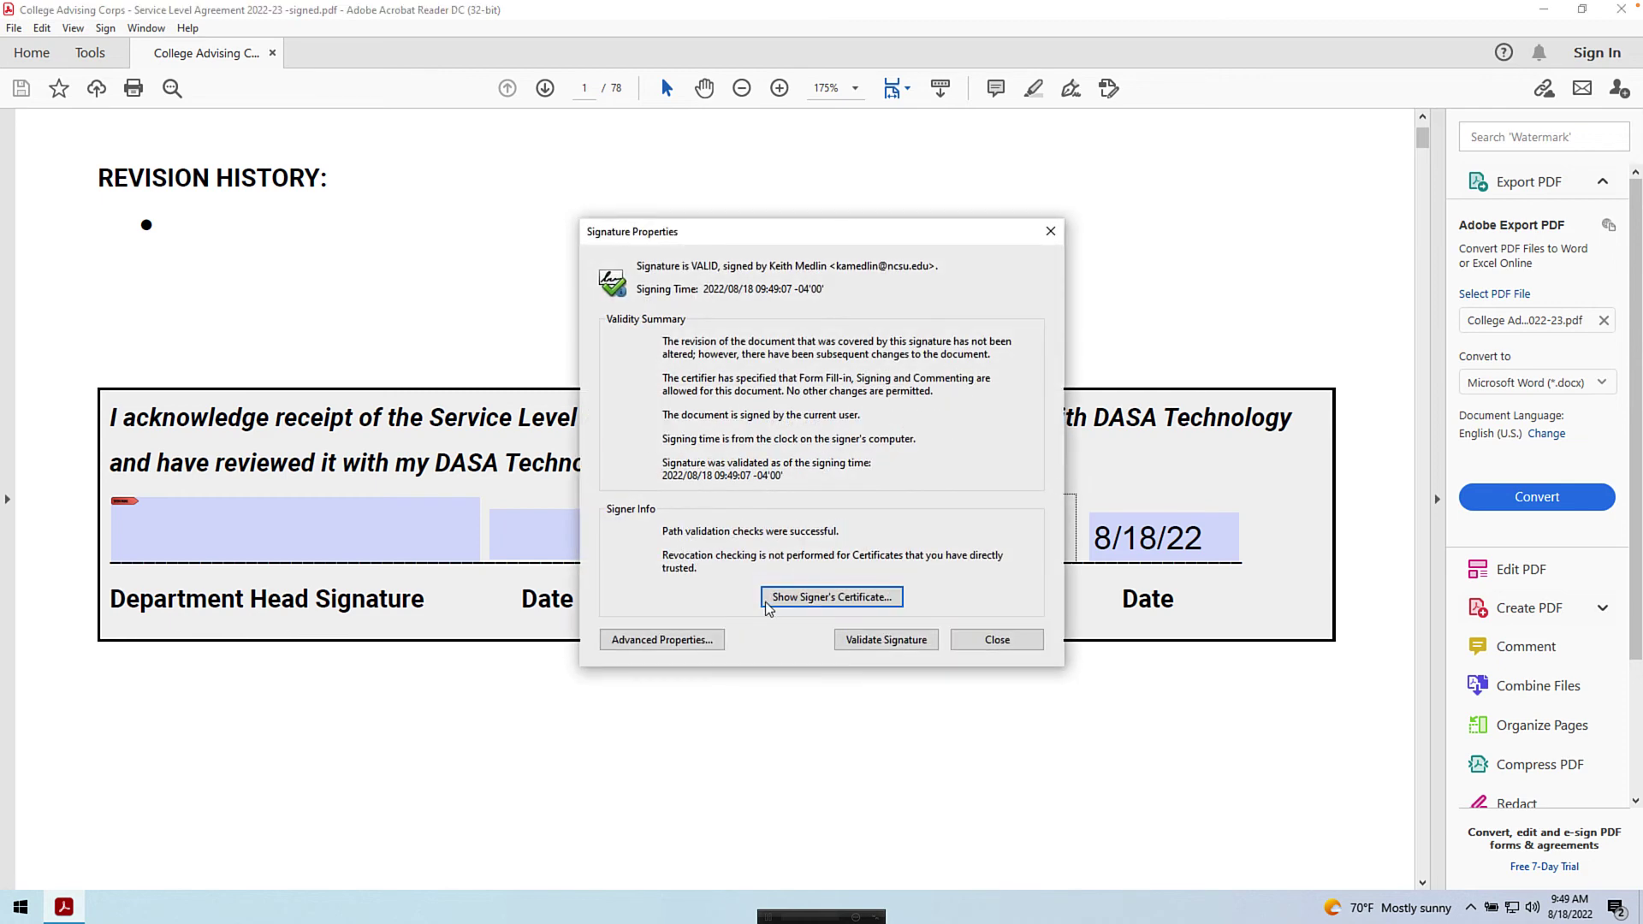
click(783, 600)
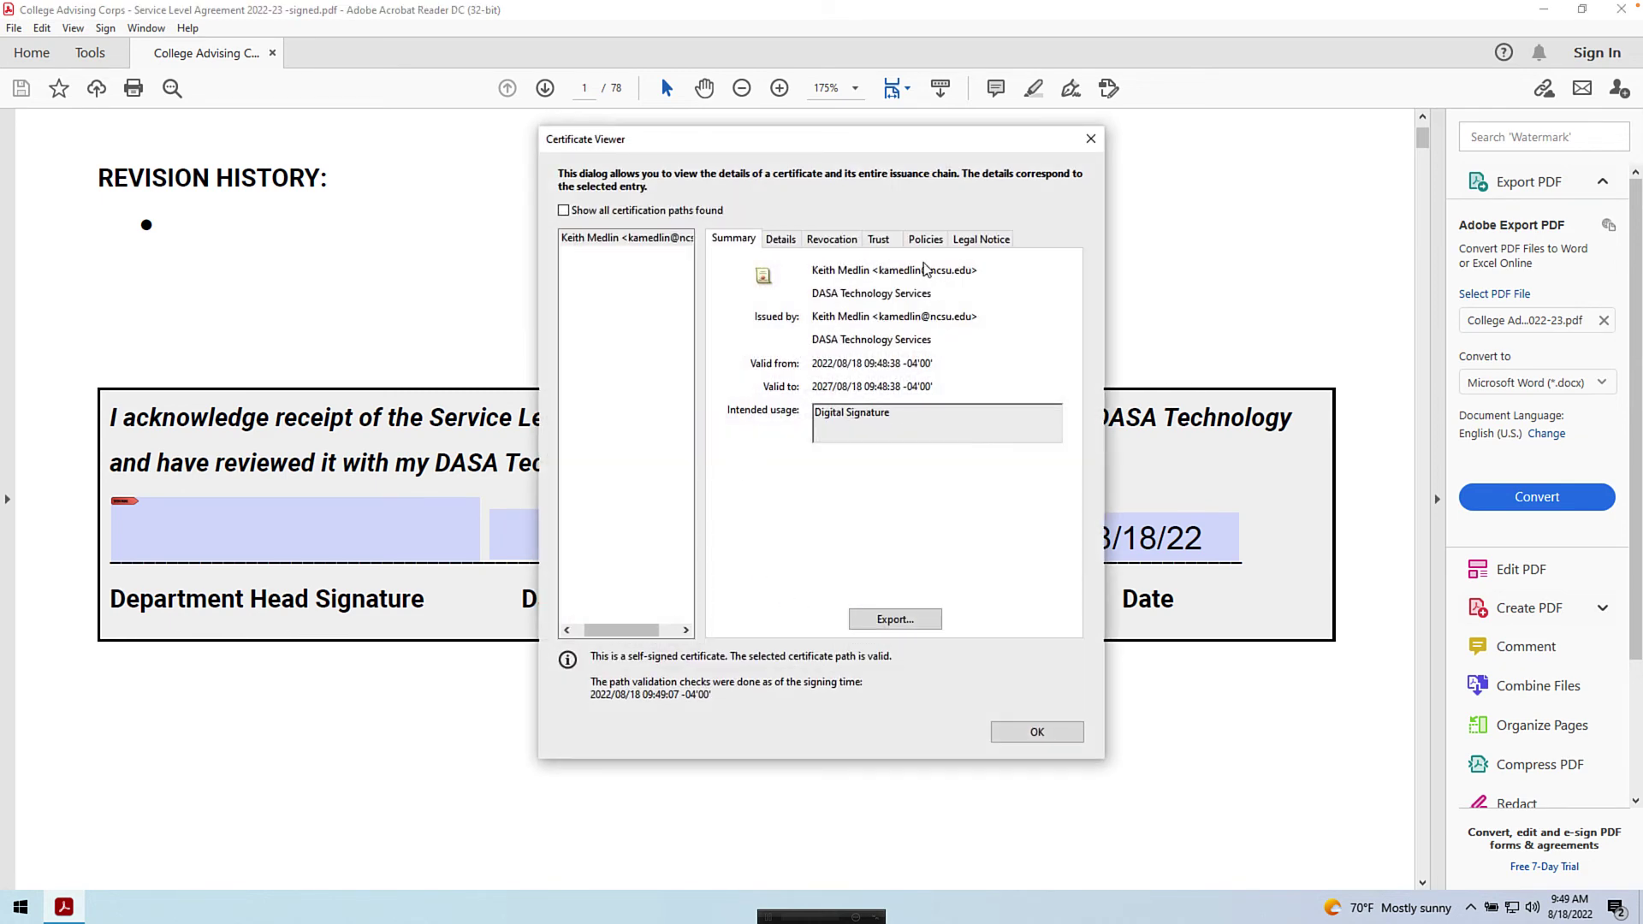
click(1037, 734)
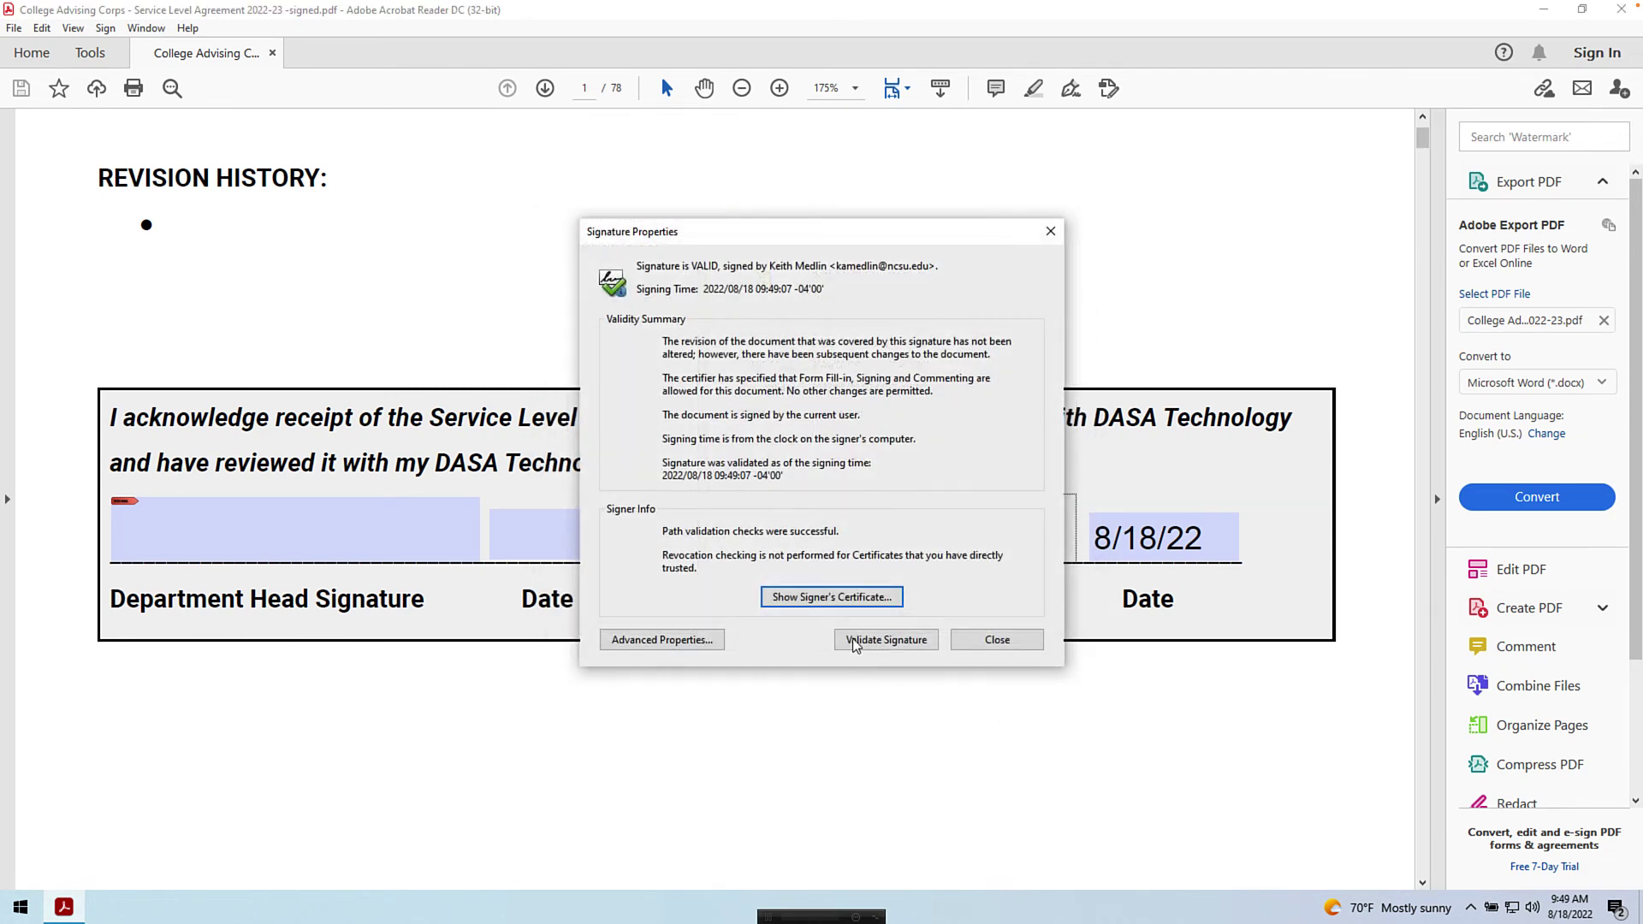
click(976, 640)
click(878, 465)
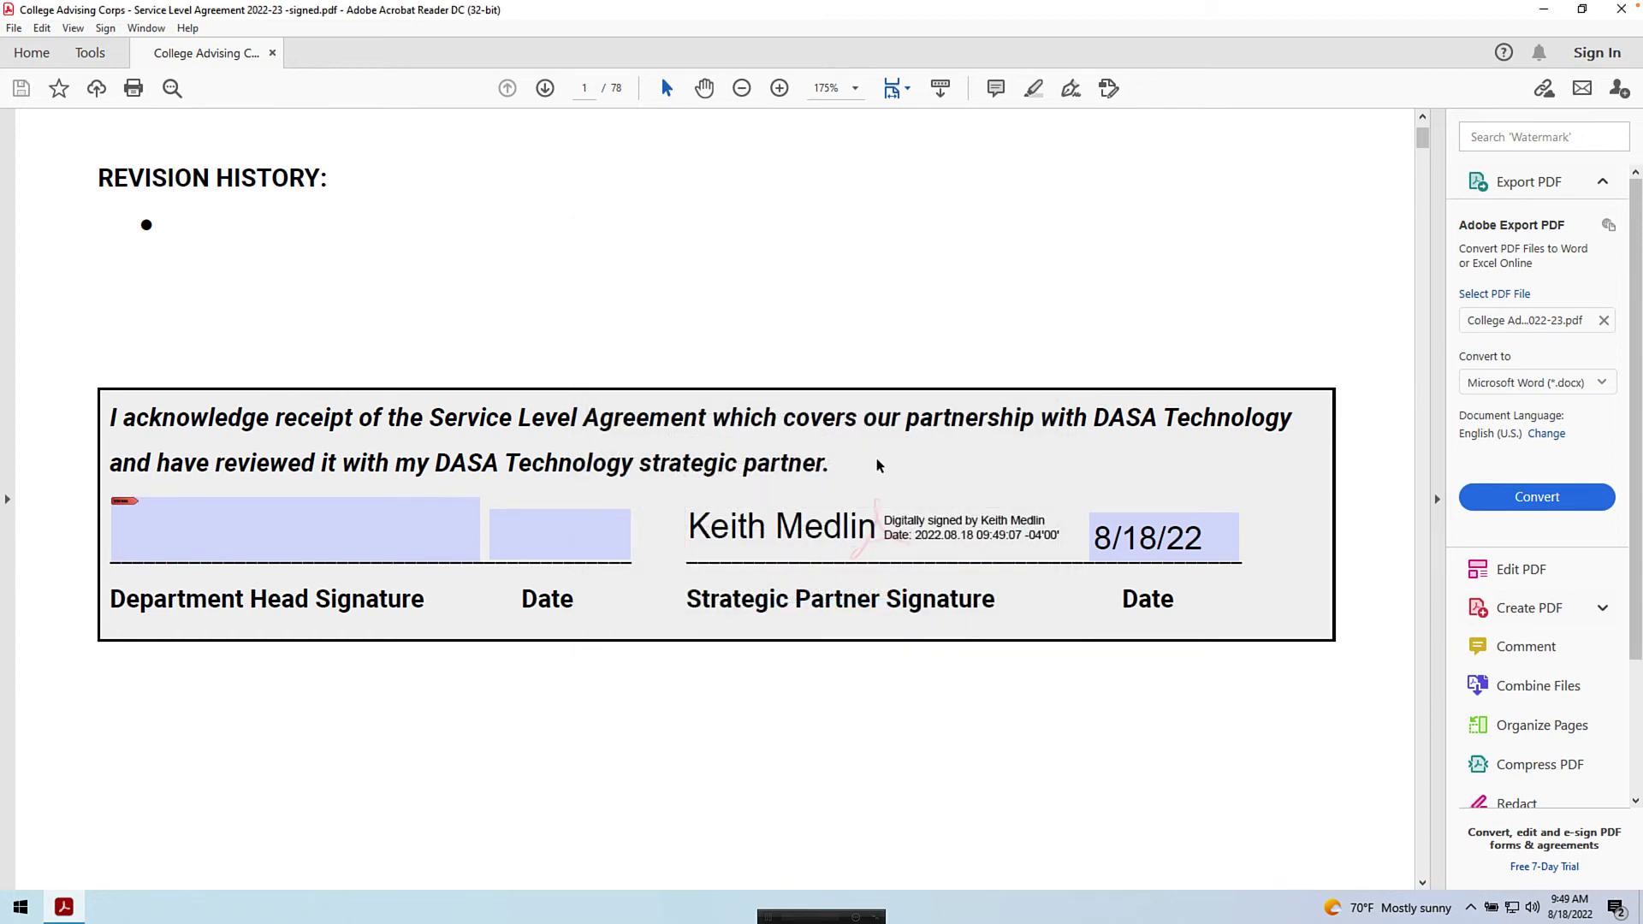